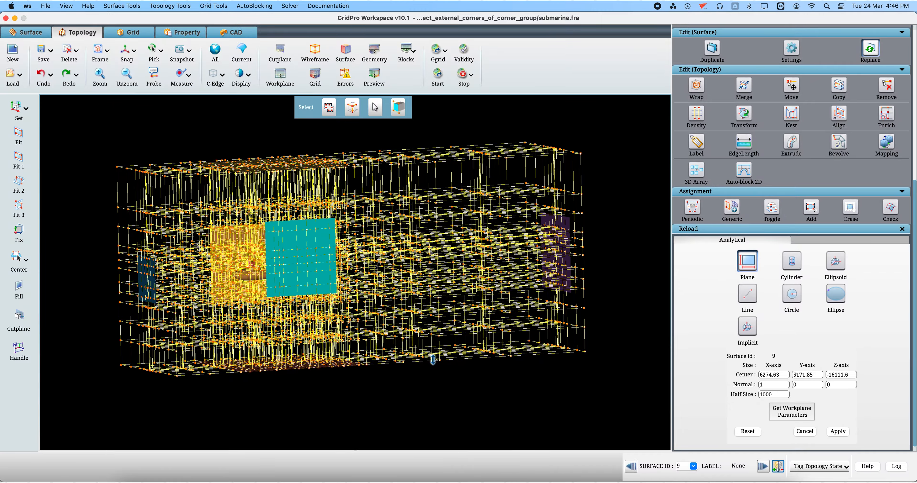
# Hide the teal and brown plane surfaces that cover the submarine in the aligned side view
pyautogui.click(125, 53)
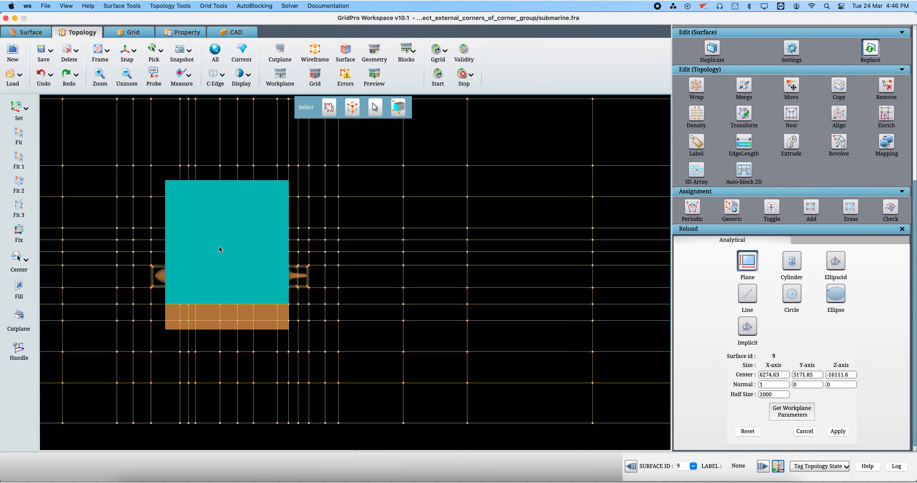
pyautogui.rightClick(219, 247)
pyautogui.click(246, 291)
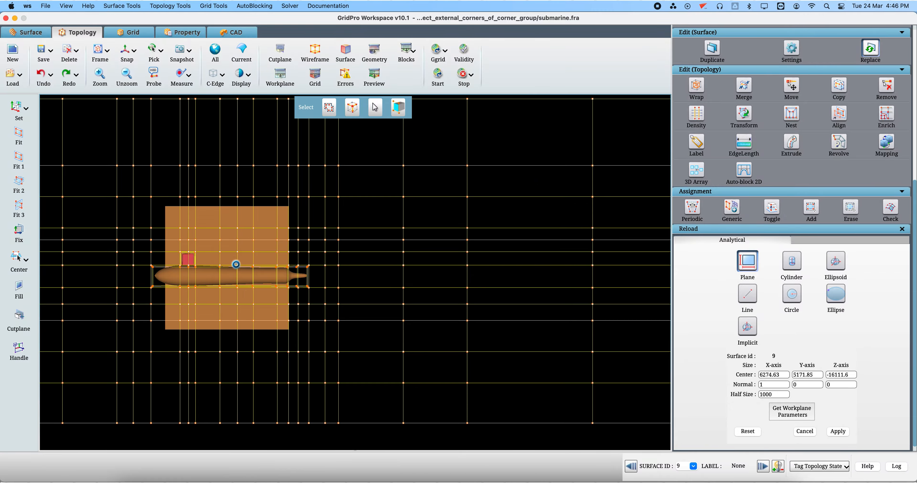
pyautogui.rightClick(232, 262)
pyautogui.click(249, 322)
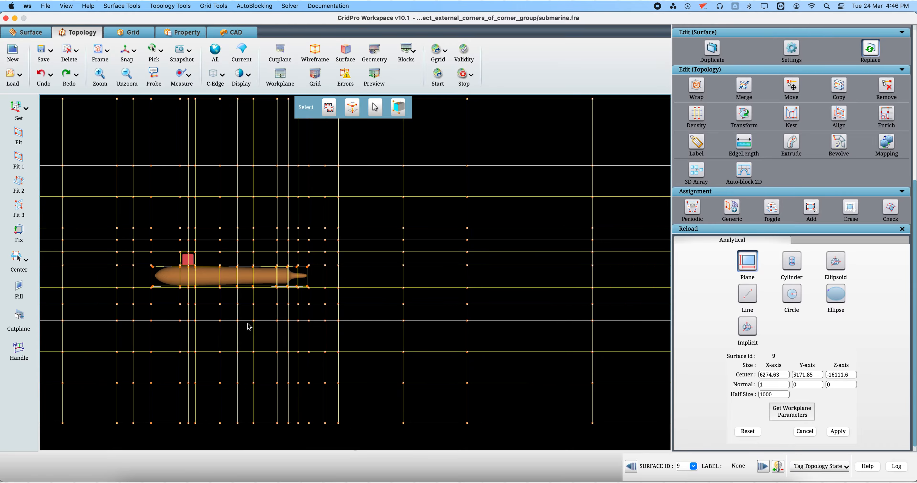
# Hide the blue and purple end plane surfaces, 7 and 12, from the snapped end-on view of the submarine
pyautogui.scroll(2, 338, 352)
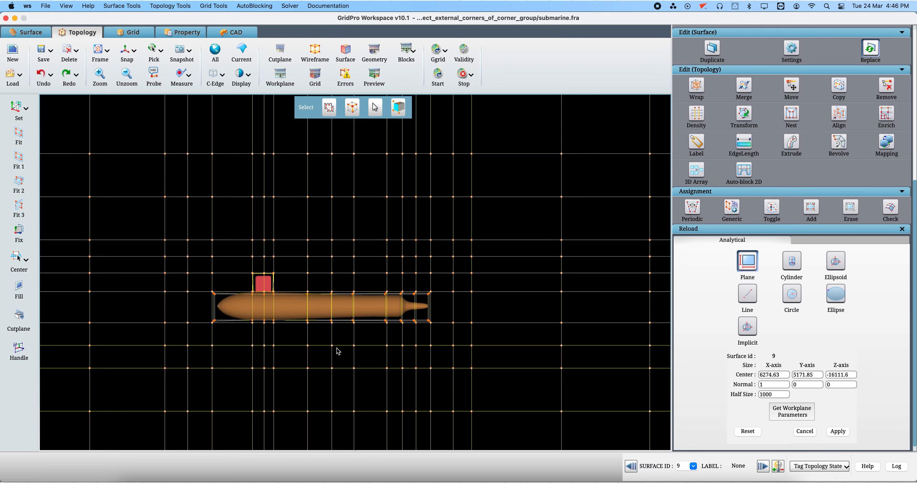
pyautogui.scroll(-5, 338, 352)
pyautogui.moveTo(189, 317); pyautogui.dragTo(364, 281)
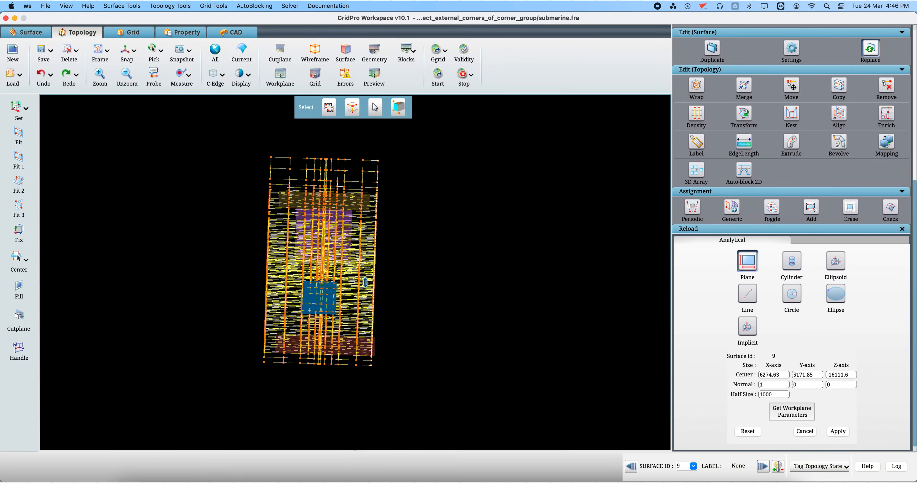
pyautogui.click(124, 52)
pyautogui.rightClick(306, 292)
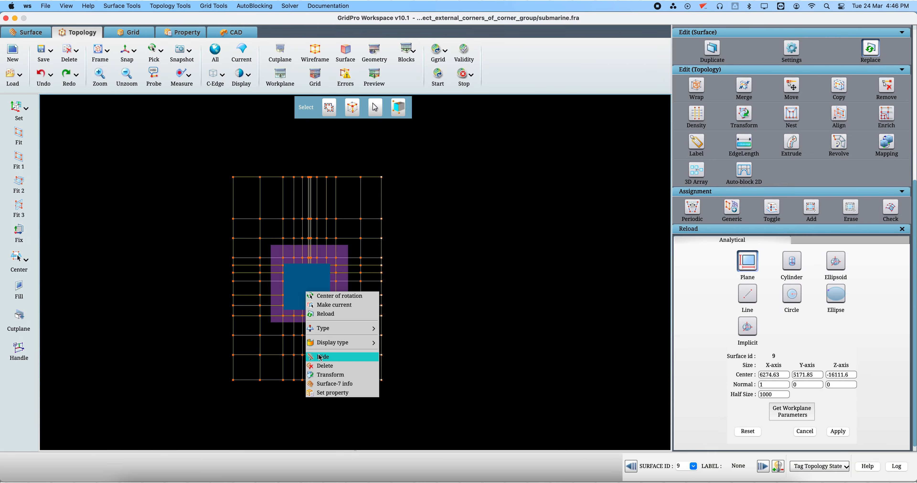
pyautogui.click(319, 357)
pyautogui.rightClick(301, 300)
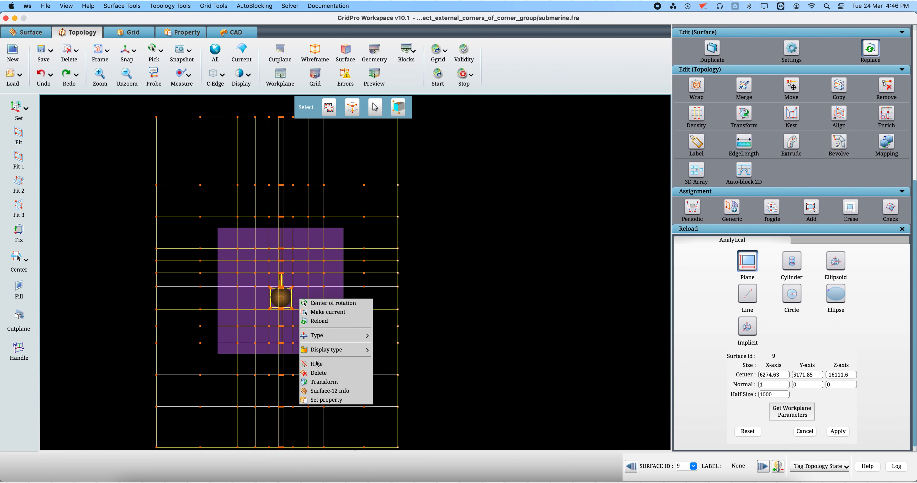
pyautogui.click(317, 363)
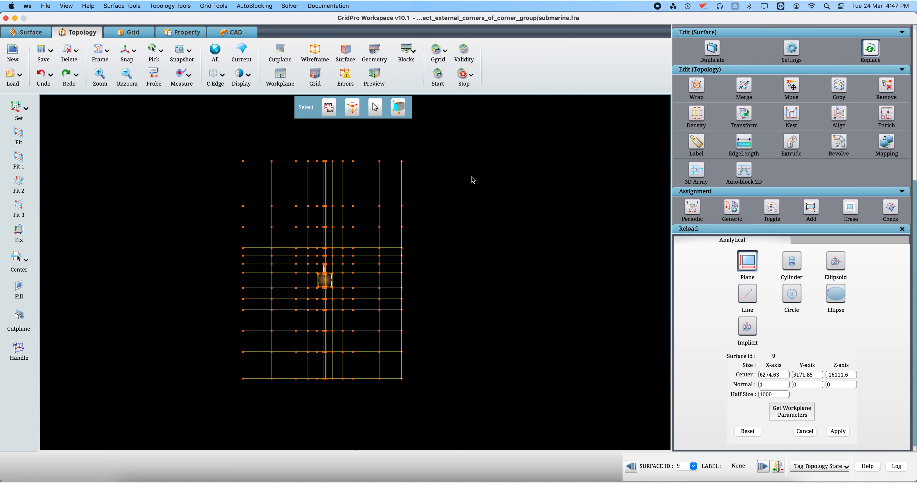
# Switch to the grid and hide the boundary grid sheet in front of the submarine in side view
pyautogui.click(131, 33)
pyautogui.moveTo(551, 272); pyautogui.dragTo(119, 231)
pyautogui.click(124, 54)
pyautogui.rightClick(374, 268)
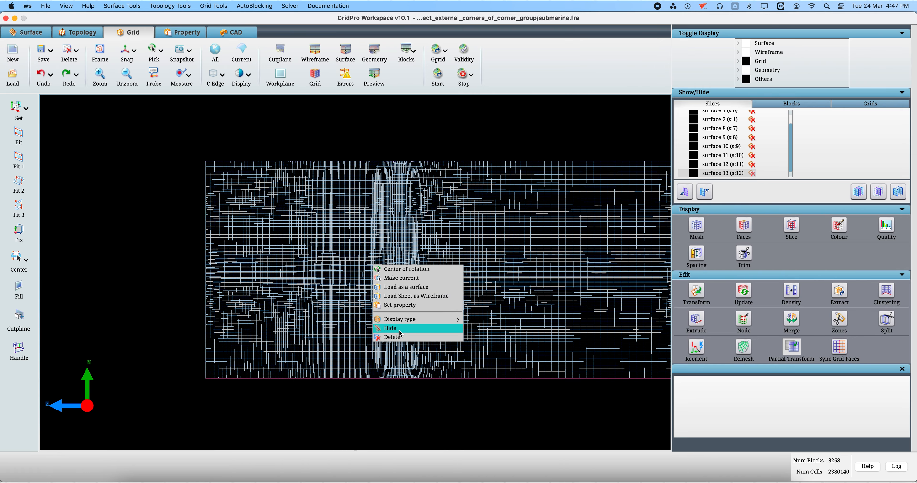
pyautogui.click(399, 331)
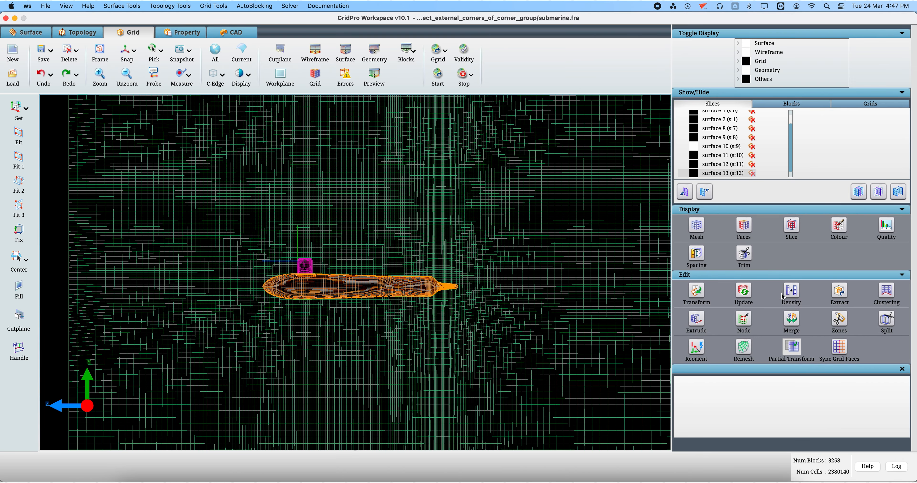
# Evaluate the grid quality with Skew as the quality parameter
pyautogui.click(885, 225)
pyautogui.scroll(-6, 882, 442)
pyautogui.click(886, 450)
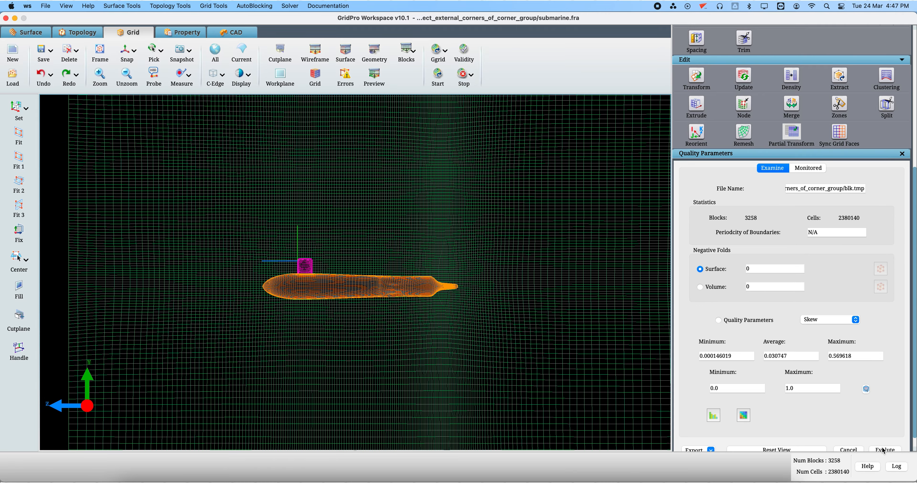
pyautogui.scroll(-1, 879, 441)
pyautogui.click(743, 308)
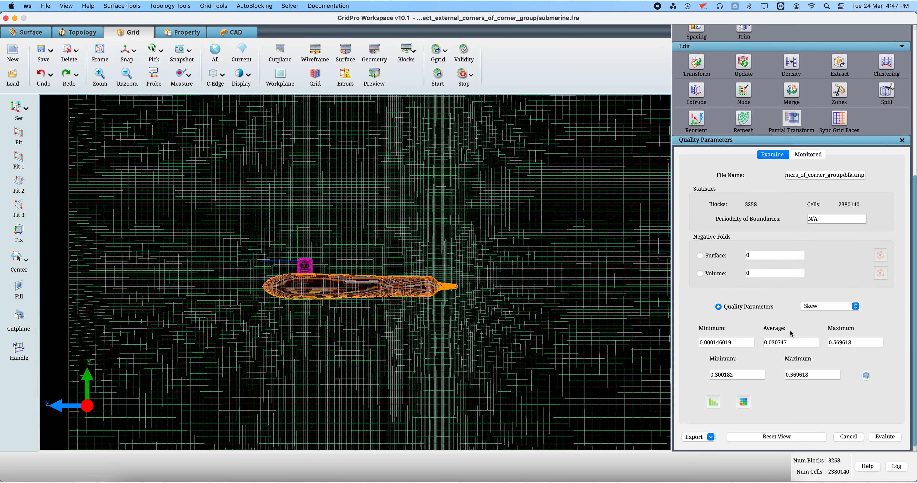
# Examine the skewness statistics and plot the cell skewness histogram, closing it after review
pyautogui.moveTo(856, 344); pyautogui.dragTo(743, 341)
pyautogui.click(803, 353)
pyautogui.click(714, 403)
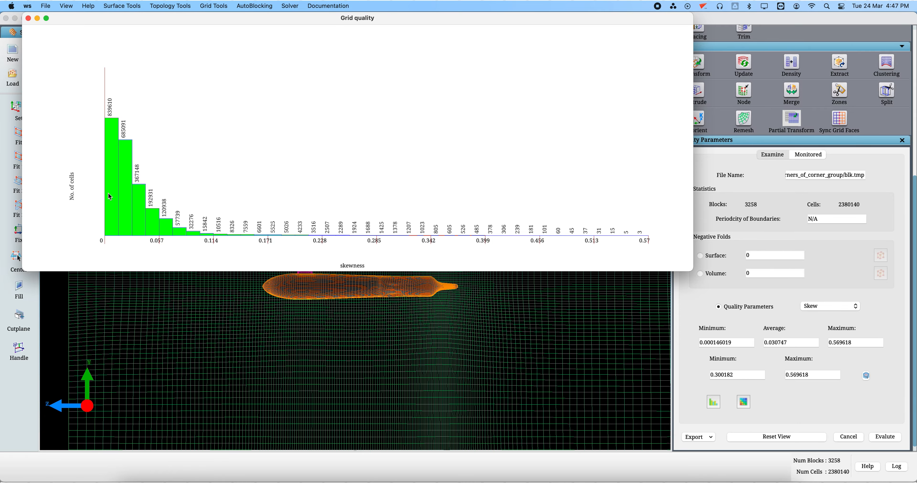
pyautogui.click(29, 18)
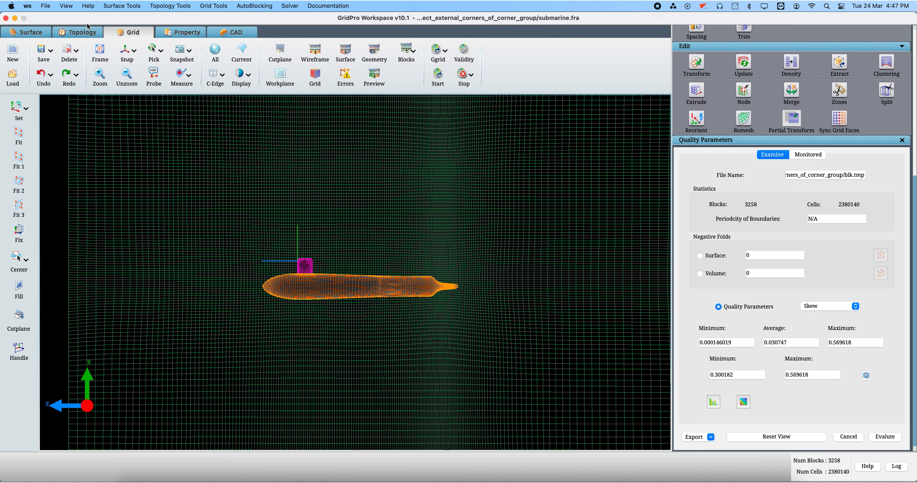
# Return to the topology and box-select the corners around the submarine's front and middle into corner group c1
pyautogui.click(81, 32)
pyautogui.click(723, 101)
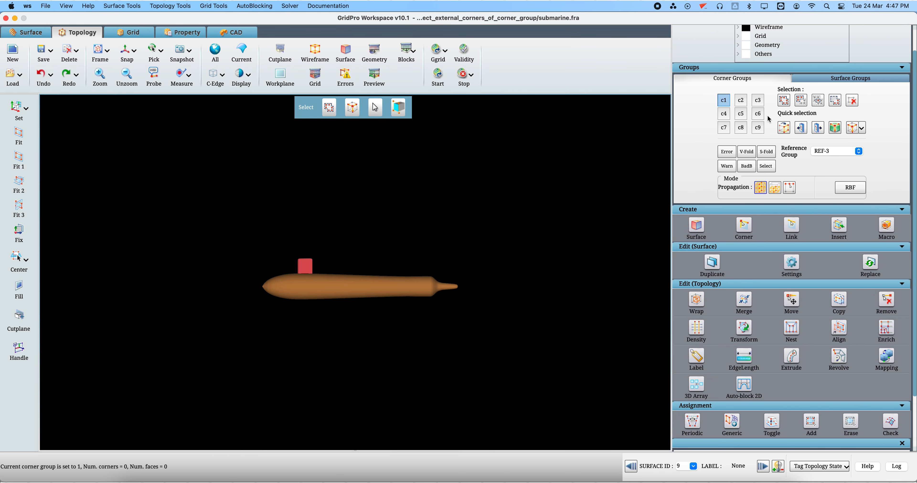
pyautogui.click(784, 101)
pyautogui.moveTo(249, 219); pyautogui.dragTo(437, 325)
# Pick the crosswise corner layer through the fin, set the reference group to GROUP, and view the layer end-on
pyautogui.click(783, 128)
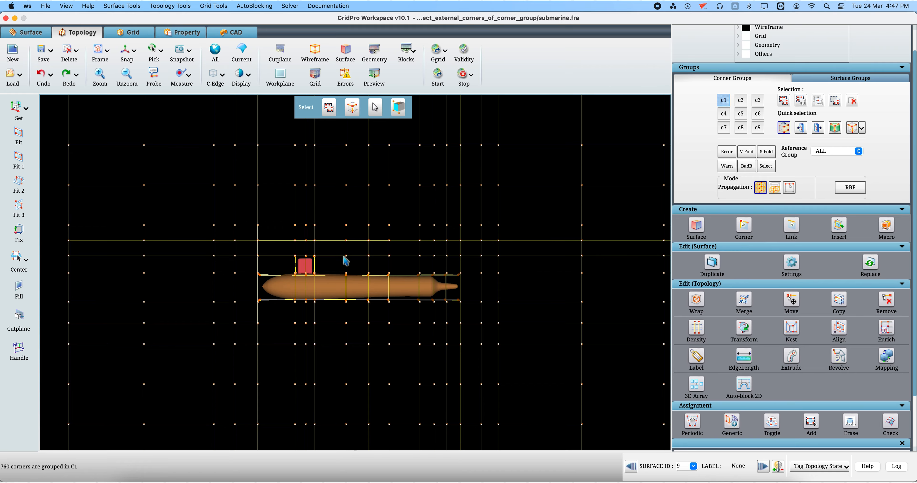
pyautogui.scroll(2, 343, 260)
pyautogui.click(254, 211)
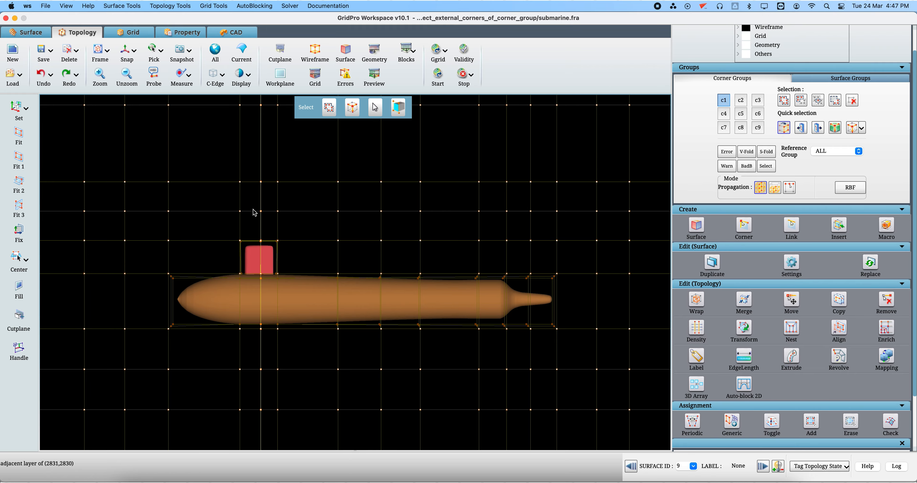
pyautogui.click(833, 150)
pyautogui.click(831, 158)
pyautogui.moveTo(124, 328); pyautogui.dragTo(669, 324)
pyautogui.click(125, 51)
pyautogui.scroll(4, 264, 284)
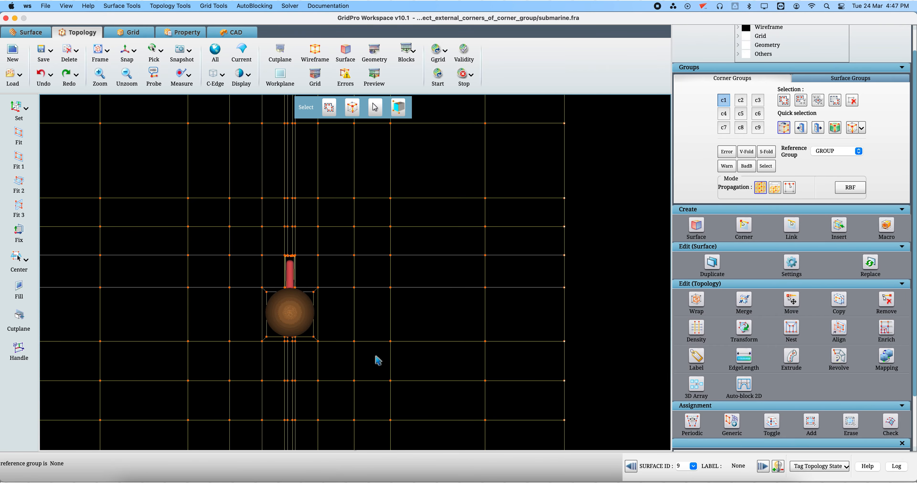
pyautogui.scroll(-2, 374, 343)
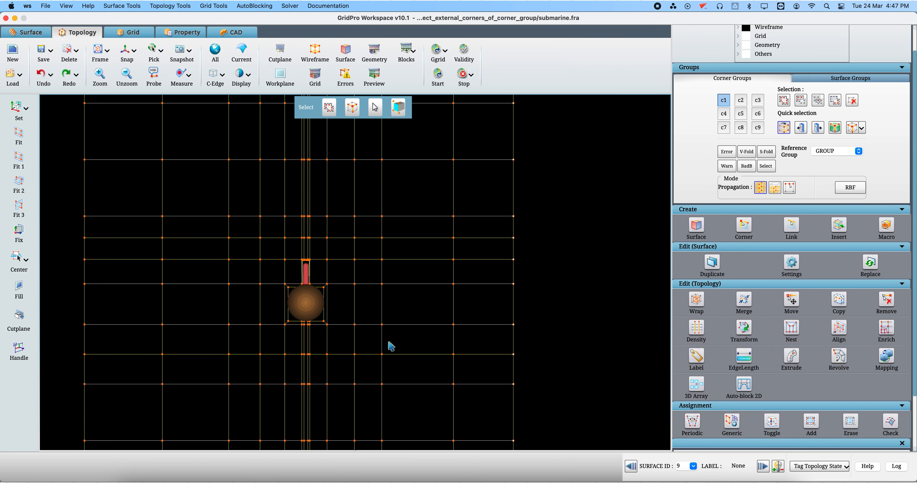
# Review the Nest tool's Forward, Area, Densifier and Reverse modes for the Triangle nest type
pyautogui.click(791, 329)
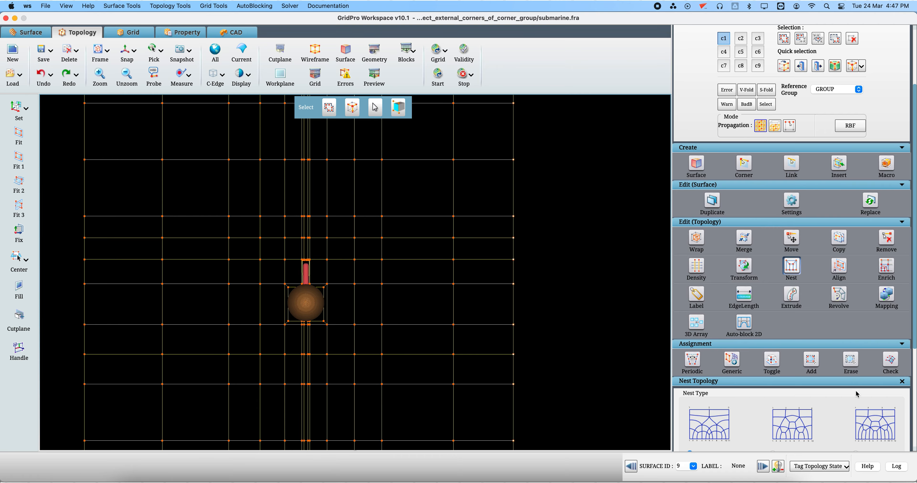
pyautogui.scroll(-3, 856, 394)
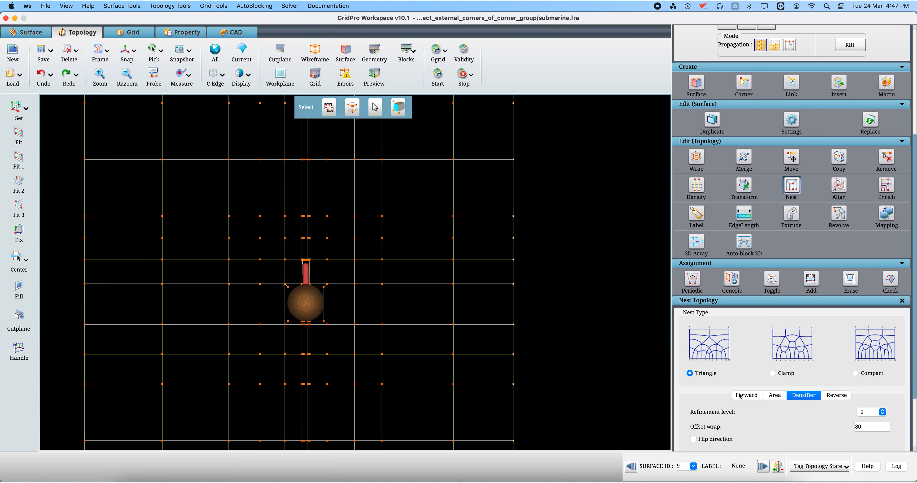
pyautogui.click(738, 396)
pyautogui.scroll(-2, 766, 398)
pyautogui.click(775, 338)
pyautogui.click(803, 337)
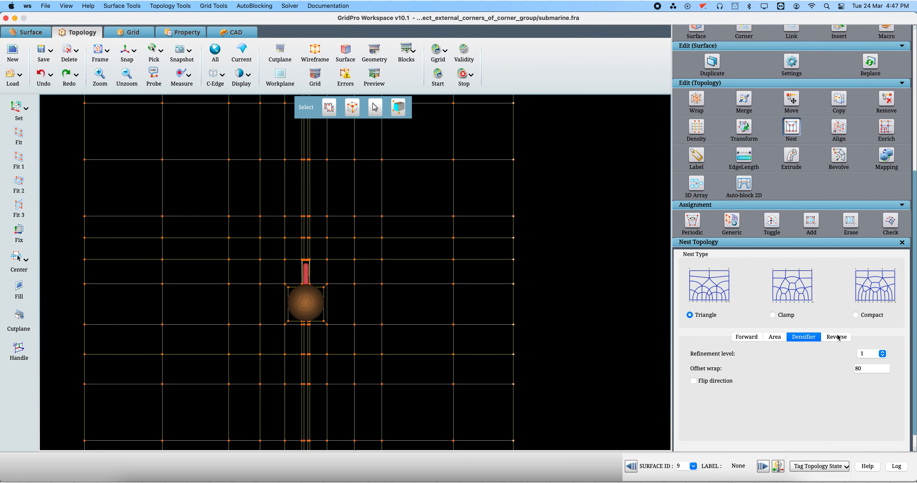
pyautogui.click(843, 337)
pyautogui.click(805, 338)
pyautogui.scroll(-2, 623, 341)
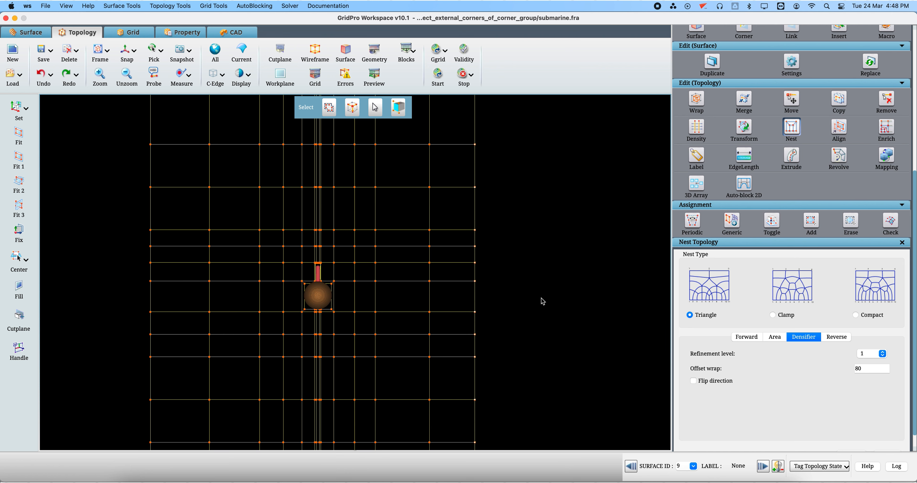
# Close the Nest settings and pick the lengthwise corner layer through the fin, viewed from the side
pyautogui.moveTo(468, 306)
pyautogui.mouseDown()
pyautogui.moveTo(283, 321)
pyautogui.moveTo(466, 307)
pyautogui.mouseUp()
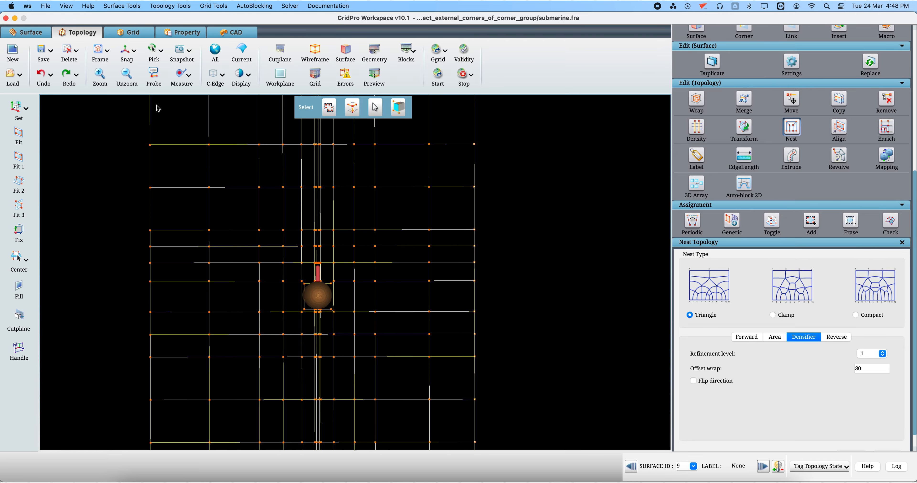
pyautogui.click(125, 53)
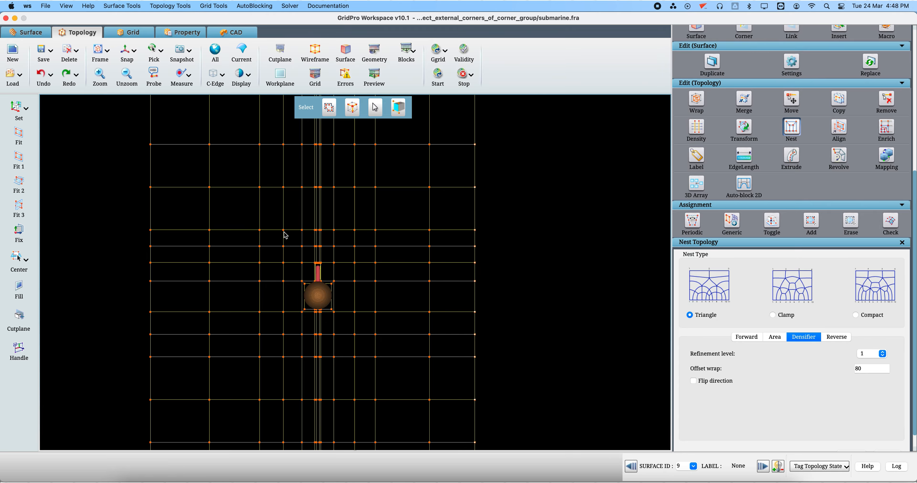
pyautogui.scroll(8, 713, 197)
pyautogui.click(779, 119)
pyautogui.scroll(5, 272, 254)
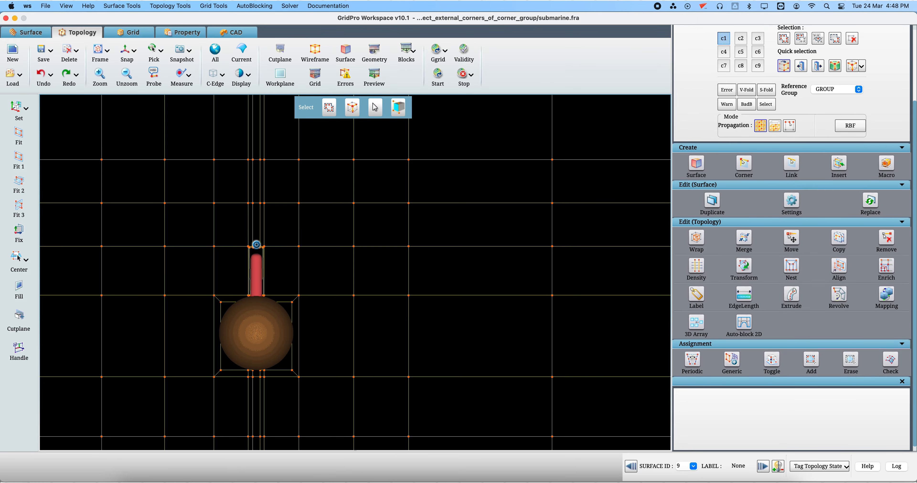
pyautogui.scroll(5, 206, 241)
pyautogui.click(231, 243)
pyautogui.click(797, 70)
pyautogui.click(234, 145)
pyautogui.scroll(-5, 234, 145)
pyautogui.moveTo(234, 145); pyautogui.dragTo(30, 318)
pyautogui.click(124, 52)
pyautogui.scroll(-5, 264, 322)
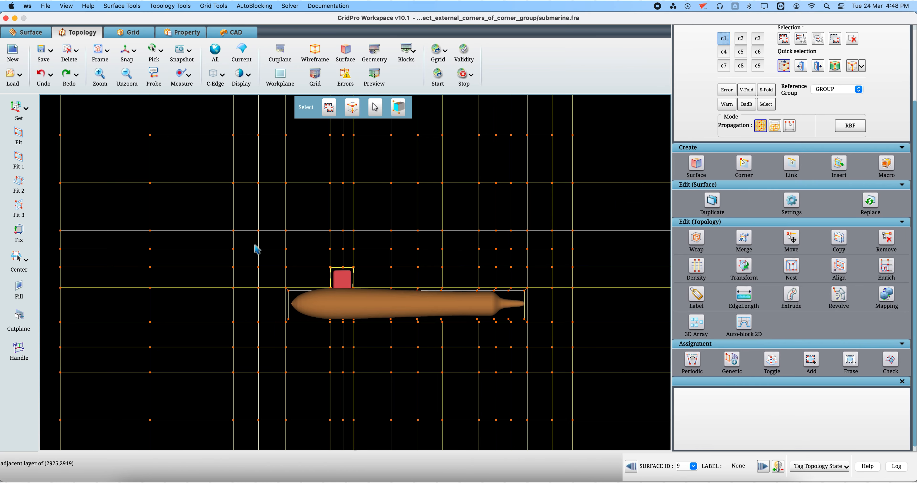
# Box-select the corners around the submarine with all corners shown, and limit the reference group to GROUP
pyautogui.click(783, 65)
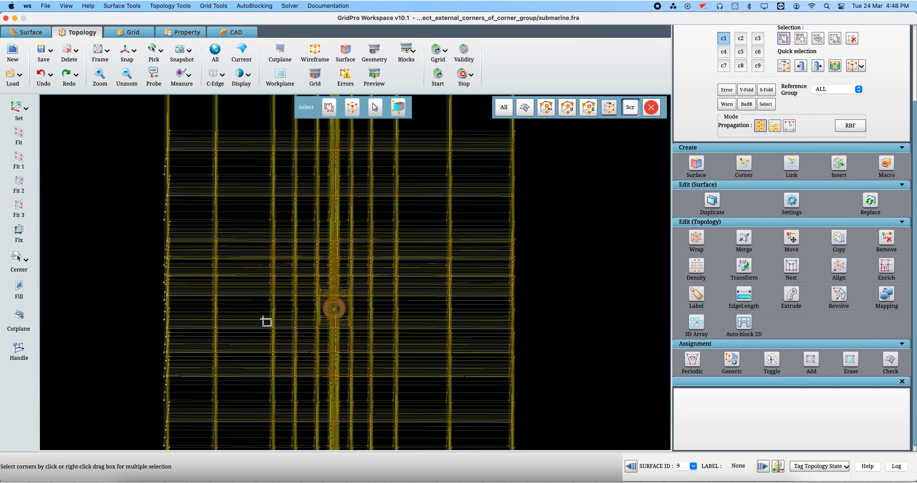
pyautogui.moveTo(365, 295); pyautogui.dragTo(422, 333)
pyautogui.click(836, 89)
pyautogui.click(829, 95)
pyautogui.click(125, 49)
pyautogui.scroll(3, 405, 299)
pyautogui.click(125, 50)
pyautogui.scroll(-5, 346, 229)
# Remove the surplus corners behind, ahead of and above the submarine from corner group c1
pyautogui.moveTo(435, 176); pyautogui.dragTo(620, 421)
pyautogui.moveTo(410, 322); pyautogui.dragTo(372, 338, button='middle')
pyautogui.click(125, 50)
pyautogui.moveTo(166, 137); pyautogui.dragTo(313, 463)
pyautogui.moveTo(254, 140); pyautogui.dragTo(481, 240)
pyautogui.moveTo(307, 309); pyautogui.dragTo(130, 302, button='middle')
pyautogui.click(126, 49)
# Trim the remaining outlying corners from c1 to leave a compact block of corners around the submarine
pyautogui.moveTo(215, 220); pyautogui.dragTo(307, 401)
pyautogui.moveTo(382, 243); pyautogui.dragTo(449, 359)
pyautogui.moveTo(406, 339); pyautogui.dragTo(375, 358, button='middle')
pyautogui.moveTo(384, 245); pyautogui.dragTo(372, 360)
pyautogui.moveTo(295, 256); pyautogui.dragTo(323, 386)
pyautogui.moveTo(375, 233); pyautogui.dragTo(346, 253, button='middle')
pyautogui.moveTo(411, 344); pyautogui.dragTo(366, 304, button='middle')
pyautogui.click(125, 49)
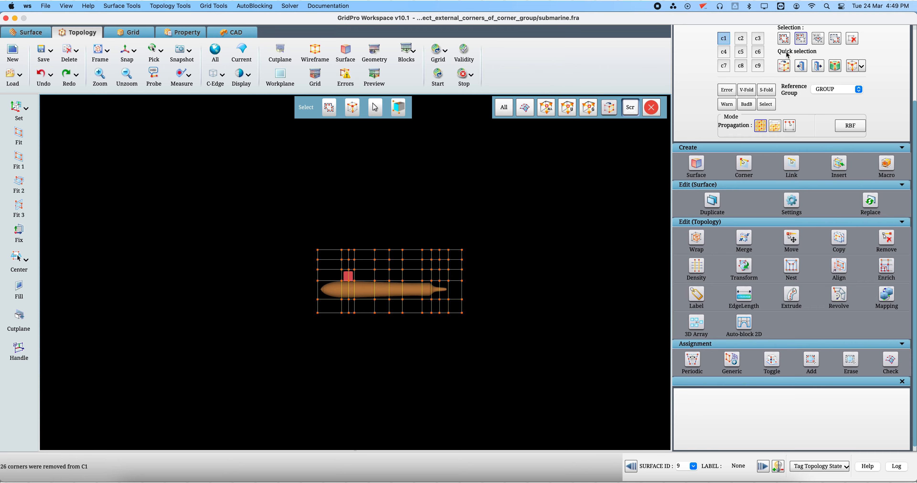
# Set the reference group to REF-1 and pick the horizontal corner layers above and below the submarine
pyautogui.click(784, 38)
pyautogui.click(837, 89)
pyautogui.click(822, 109)
pyautogui.click(387, 242)
pyautogui.click(387, 336)
pyautogui.scroll(-4, 397, 283)
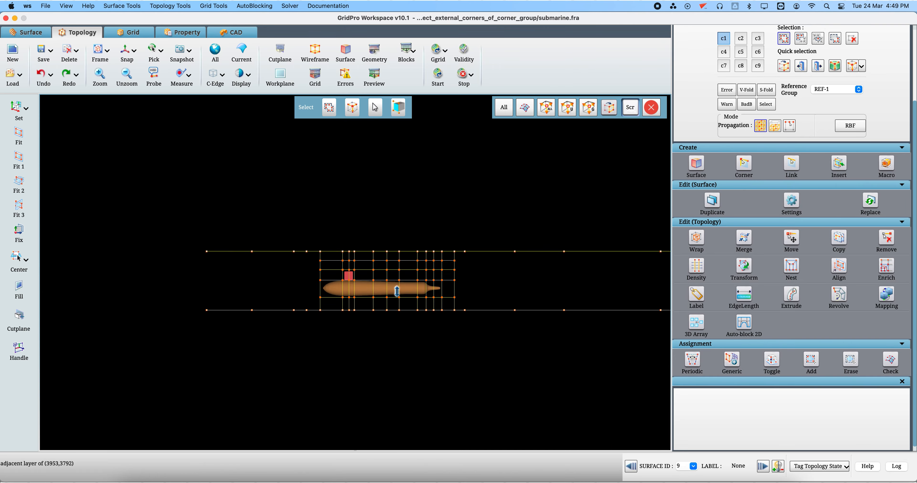
pyautogui.moveTo(397, 282); pyautogui.dragTo(406, 196, button='middle')
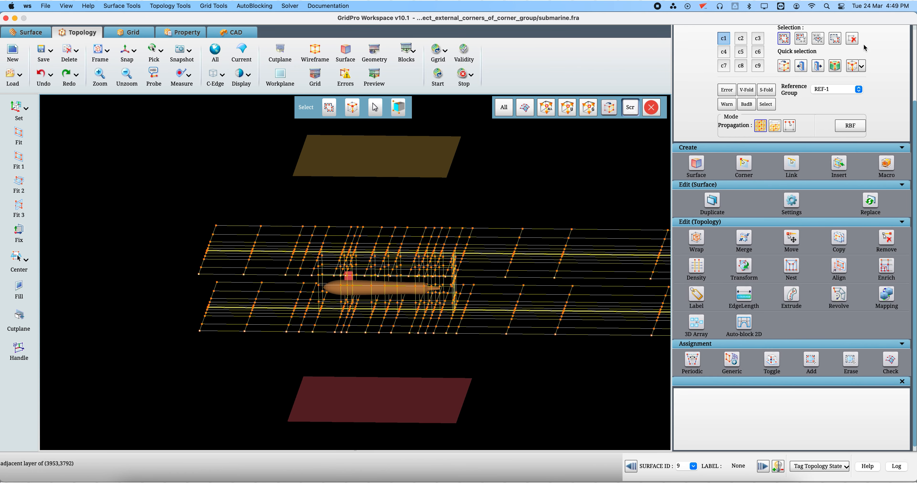
# Clear corner group c1 and set the reference group to ALL
pyautogui.click(851, 39)
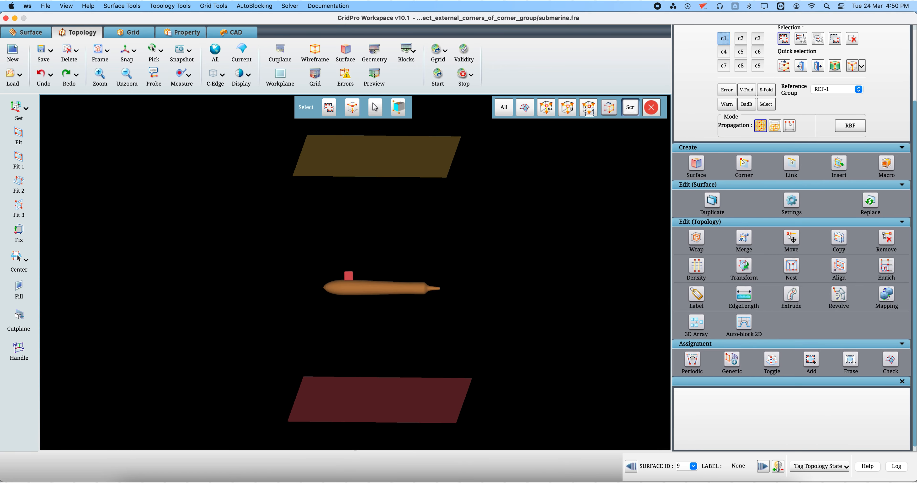
pyautogui.click(822, 91)
pyautogui.click(821, 75)
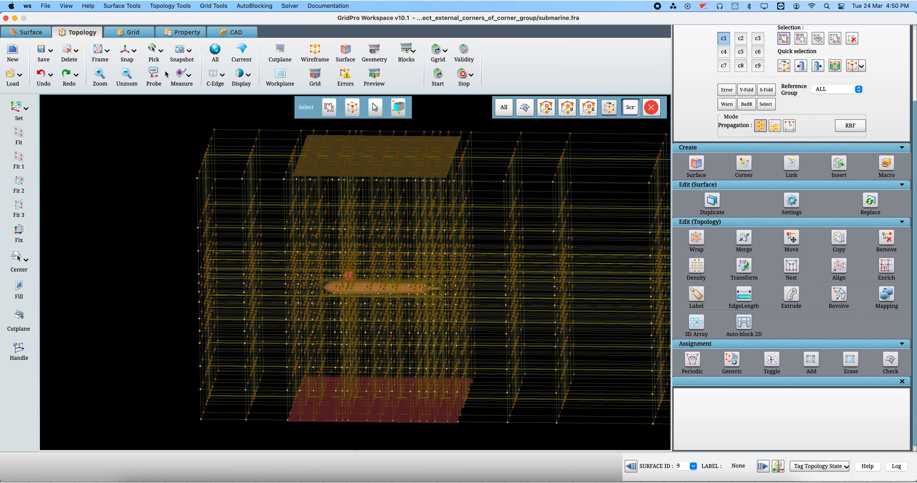
# Box-select the corners surrounding the submarine in the aligned side view into corner group c1, and align the view from above
pyautogui.click(123, 54)
pyautogui.scroll(3, 398, 305)
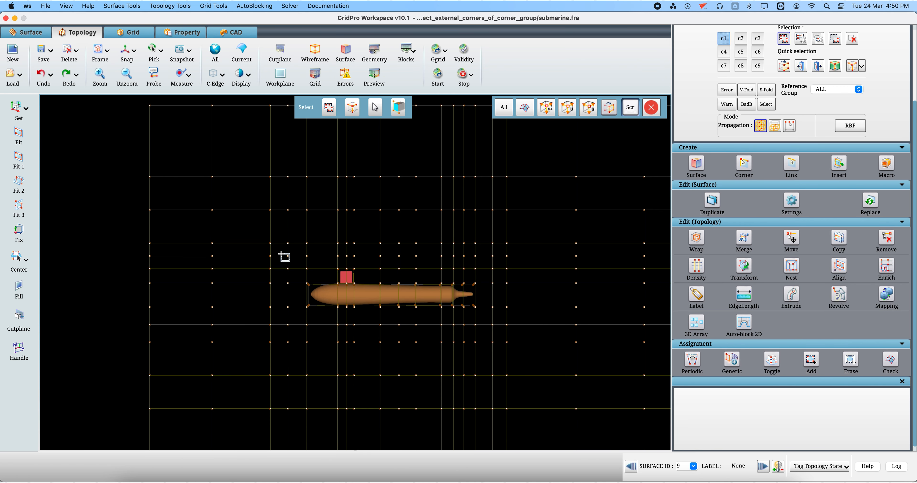
pyautogui.moveTo(277, 251); pyautogui.dragTo(498, 337)
pyautogui.moveTo(470, 335); pyautogui.dragTo(444, 163, button='right')
pyautogui.moveTo(444, 164); pyautogui.dragTo(165, 161, button='middle')
pyautogui.click(125, 49)
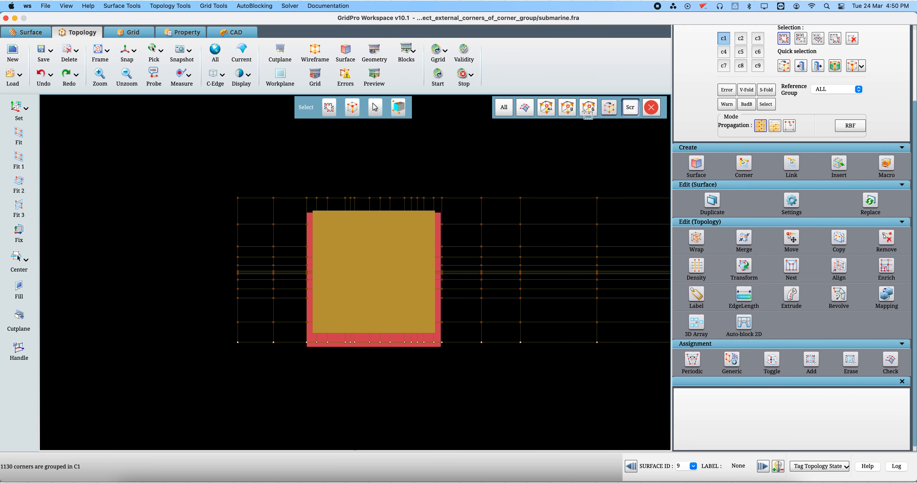
# Set the reference group to GROUP and try to box-select the band of corners around the hull from above
pyautogui.click(817, 93)
pyautogui.click(819, 95)
pyautogui.rightClick(390, 237)
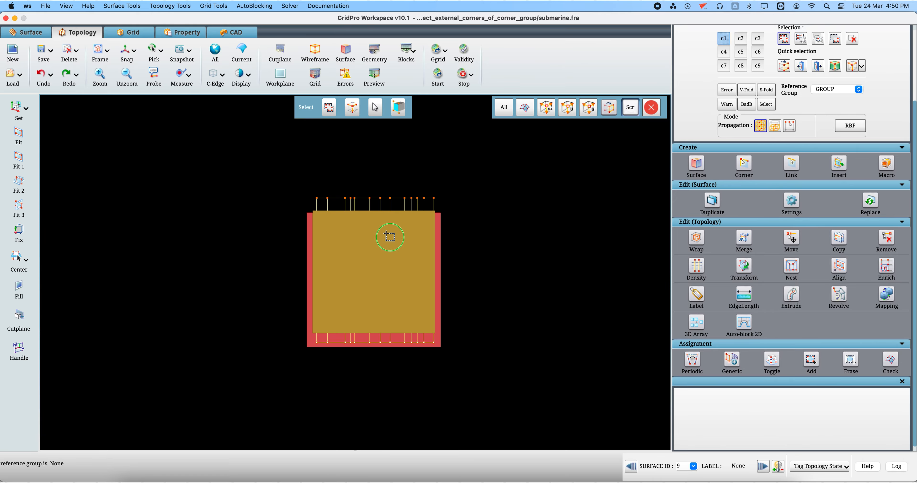
pyautogui.click(407, 303)
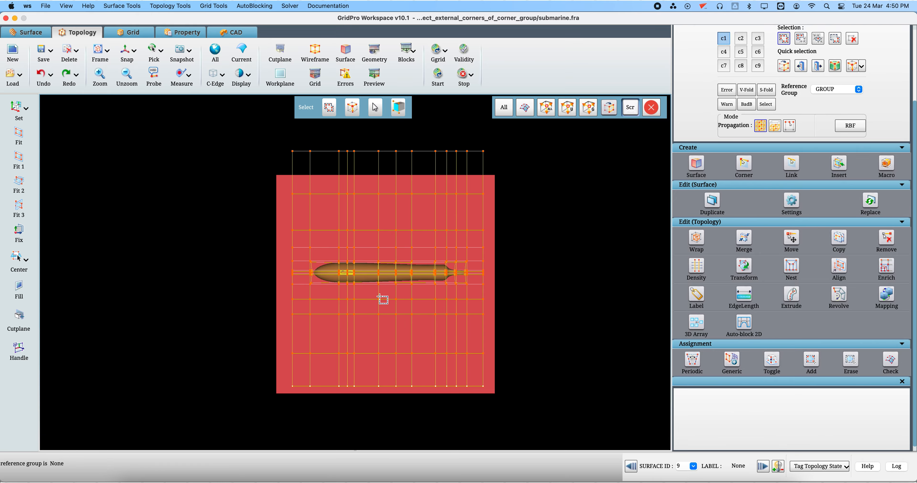
pyautogui.moveTo(283, 240); pyautogui.dragTo(505, 309)
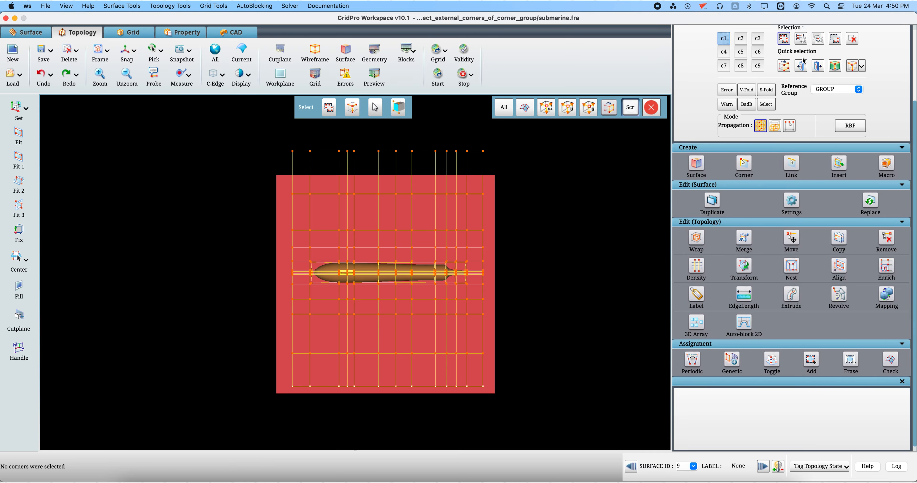
# Retain in c1 only the corners inside a box drawn around the hull in the aligned view from above
pyautogui.click(805, 68)
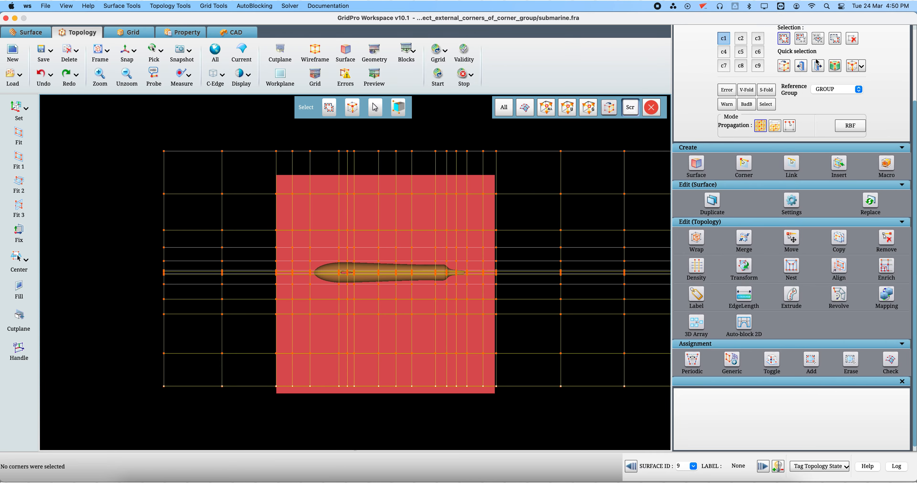
pyautogui.click(817, 65)
pyautogui.click(817, 41)
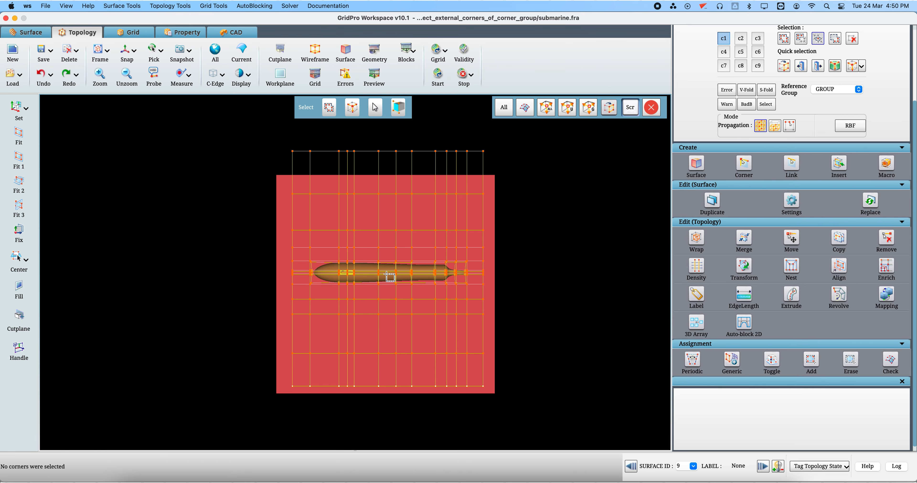
pyautogui.moveTo(280, 239); pyautogui.dragTo(502, 306)
pyautogui.moveTo(411, 382); pyautogui.dragTo(389, 320, button='middle')
pyautogui.moveTo(440, 367); pyautogui.dragTo(603, 165, button='middle')
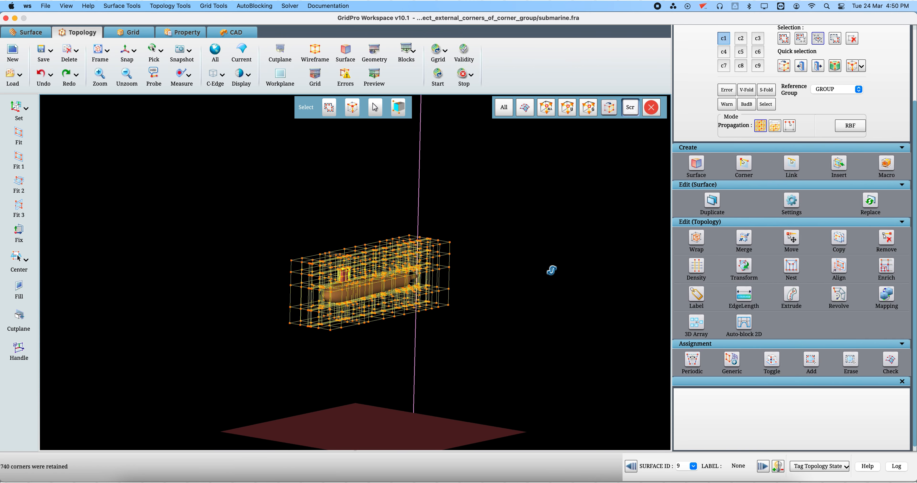
pyautogui.moveTo(556, 262); pyautogui.dragTo(329, 129, button='middle')
# Reduce corner group c1 to its external corners and set the reference group to GROUP to inspect the remaining shell
pyautogui.click(287, 86)
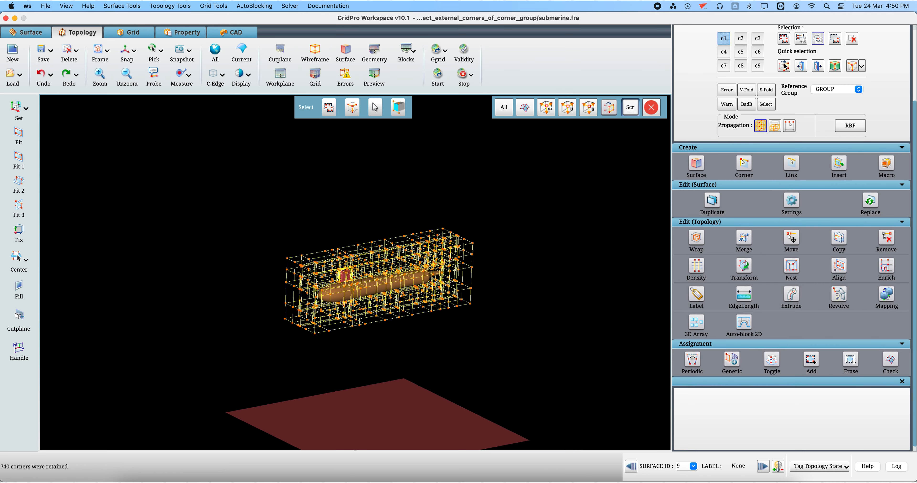
pyautogui.click(785, 43)
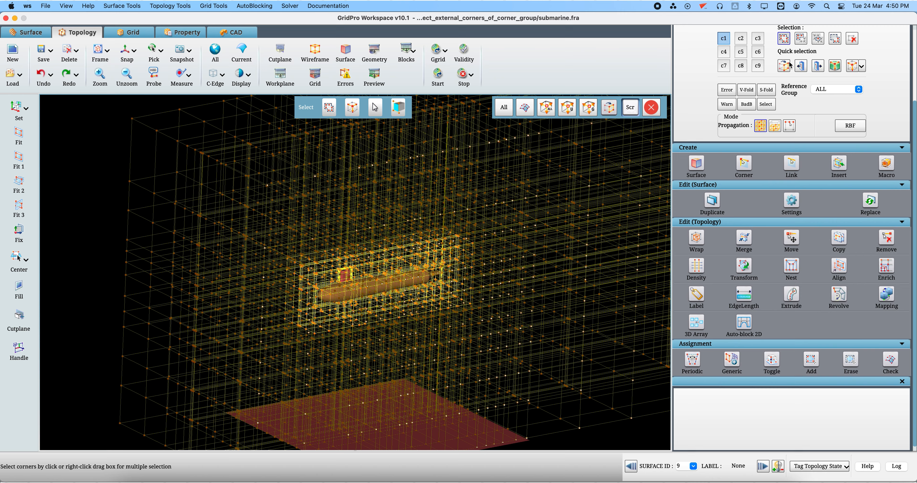
pyautogui.click(587, 111)
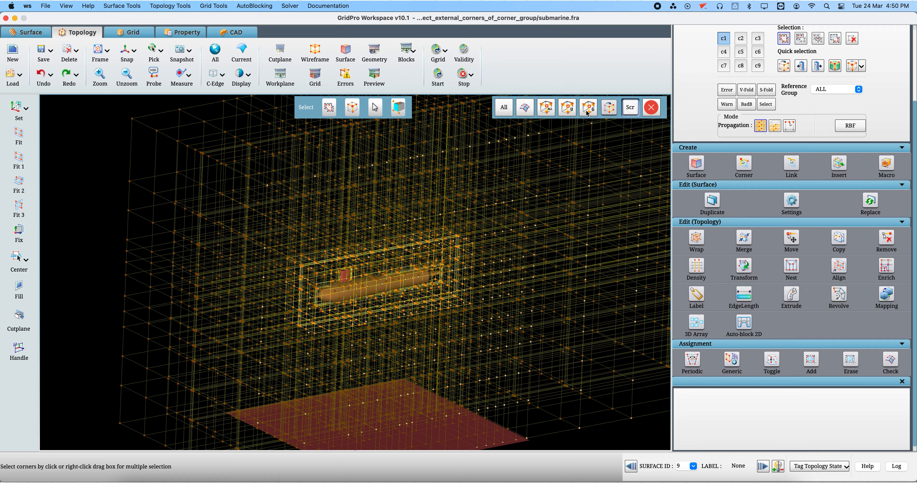
pyautogui.click(822, 92)
pyautogui.click(822, 96)
pyautogui.moveTo(518, 297); pyautogui.dragTo(372, 284)
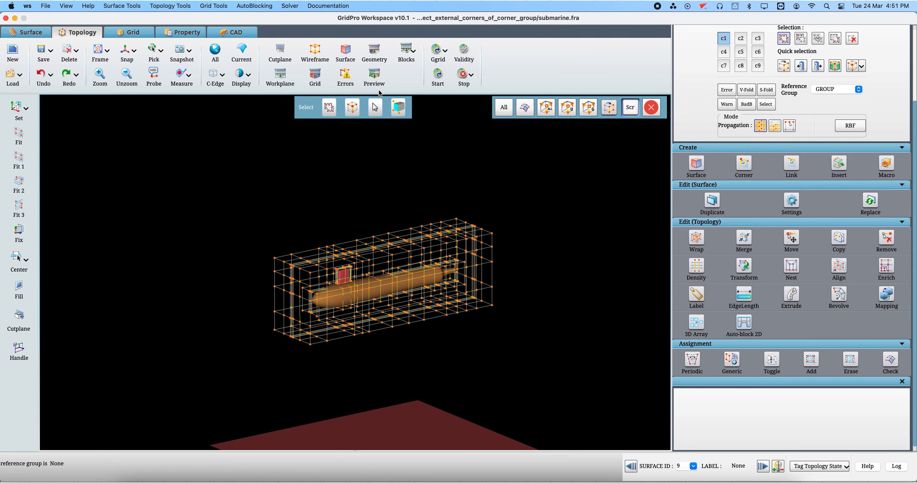
pyautogui.moveTo(348, 214); pyautogui.dragTo(381, 184)
# Deactivate corner group c1, make c2 the current corner group, and set the reference group to REF-1
pyautogui.click(717, 38)
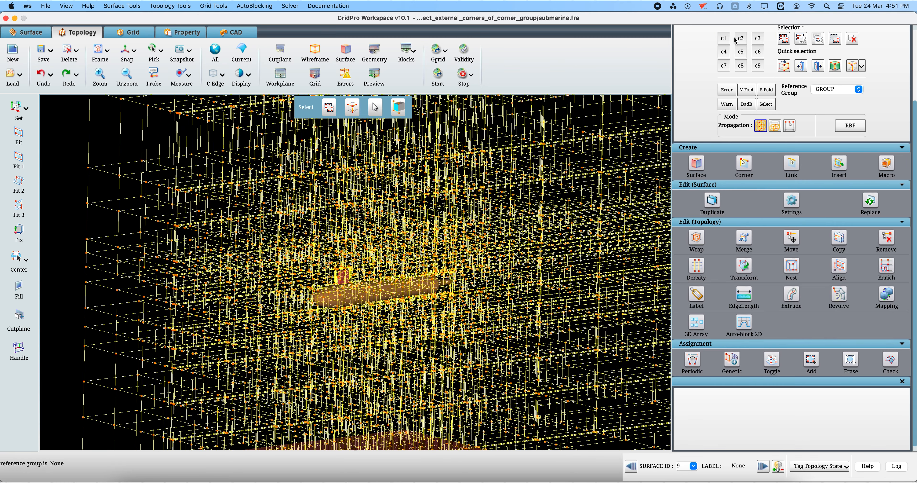
pyautogui.click(741, 38)
pyautogui.click(818, 91)
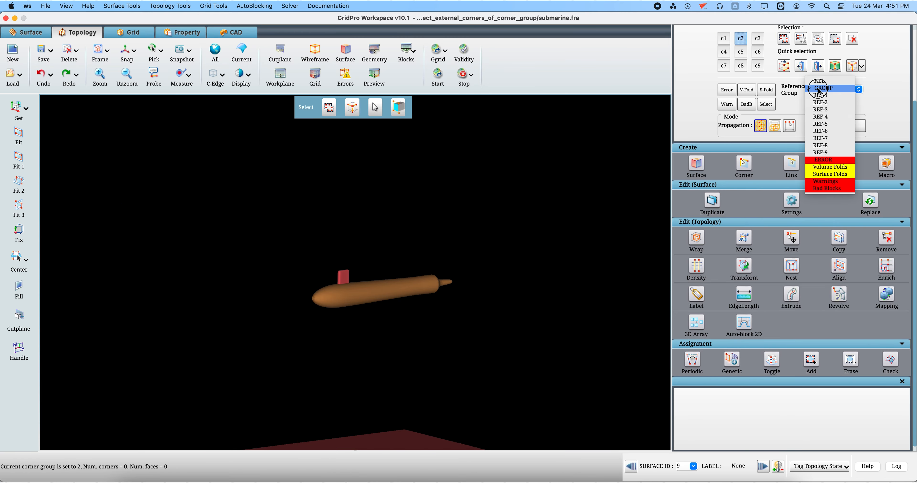
pyautogui.click(817, 92)
# Pick one outer corner of the shell around the submarine into c2 and span out all connected corners
pyautogui.click(784, 40)
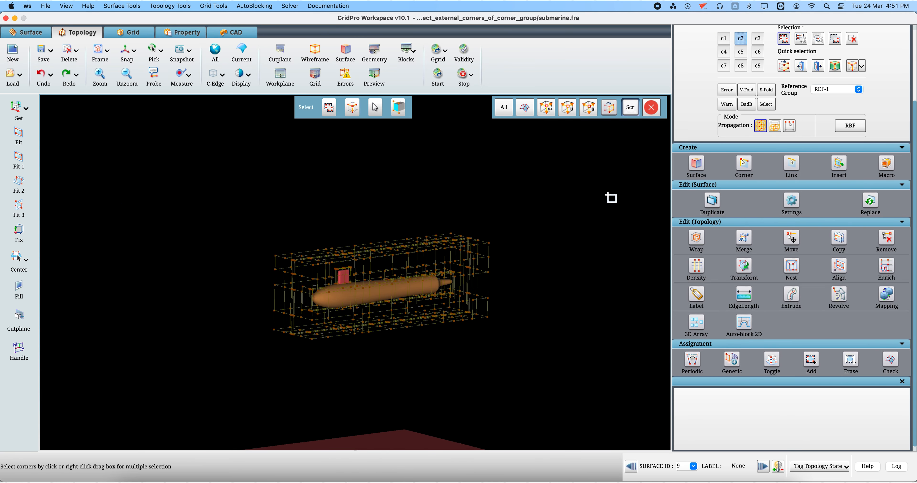
pyautogui.scroll(3, 536, 232)
pyautogui.click(540, 232)
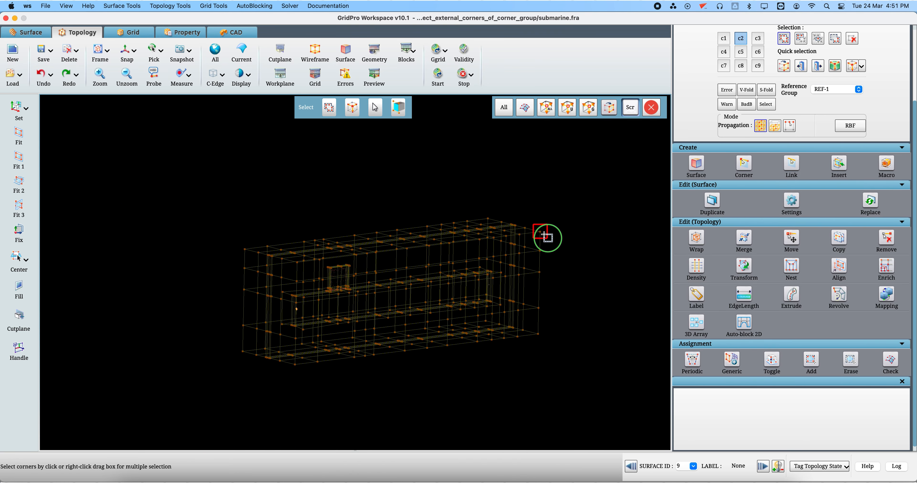
pyautogui.click(862, 67)
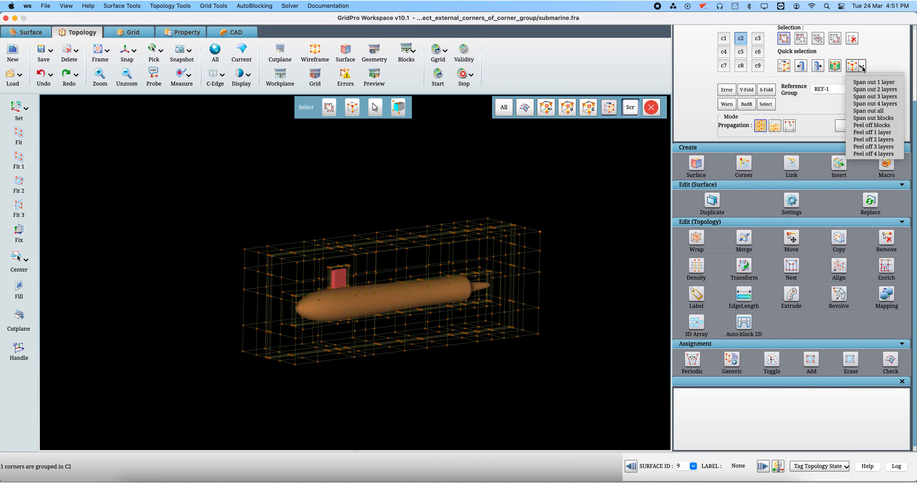
pyautogui.click(869, 111)
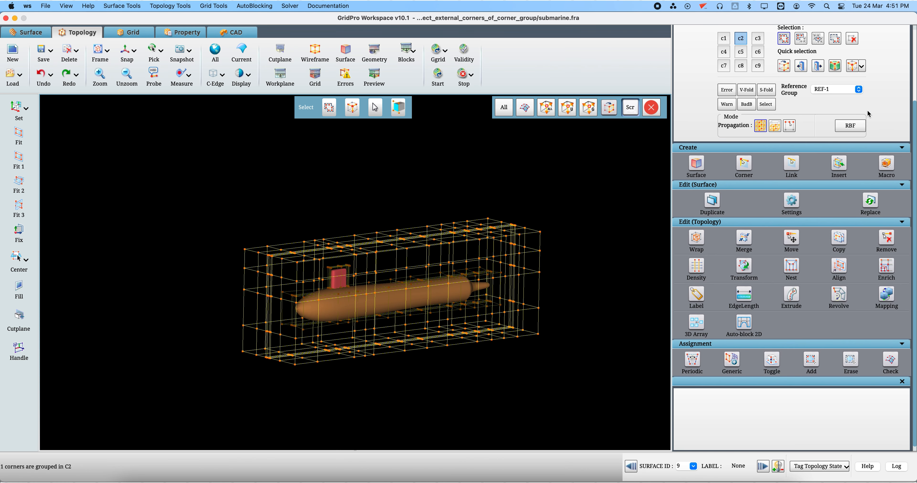
# Set the reference group to GROUP and examine the c2 shell around the submarine, including in the aligned side view
pyautogui.click(832, 90)
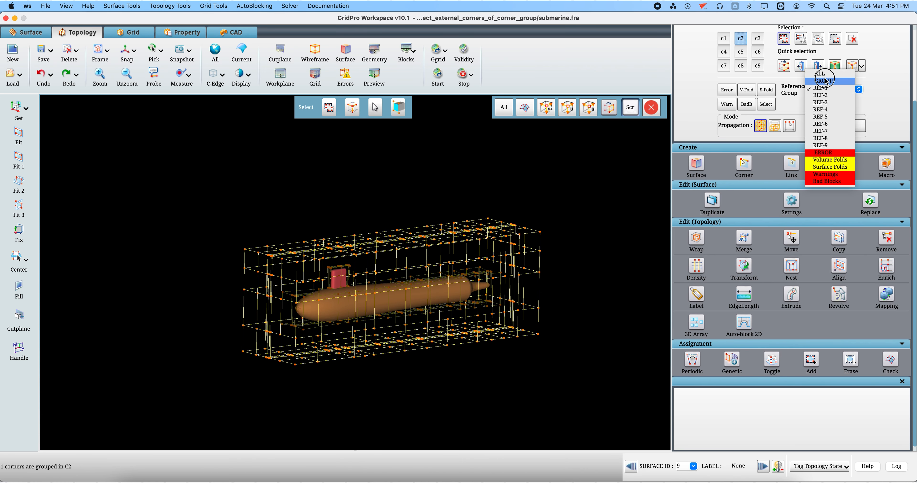
pyautogui.click(815, 69)
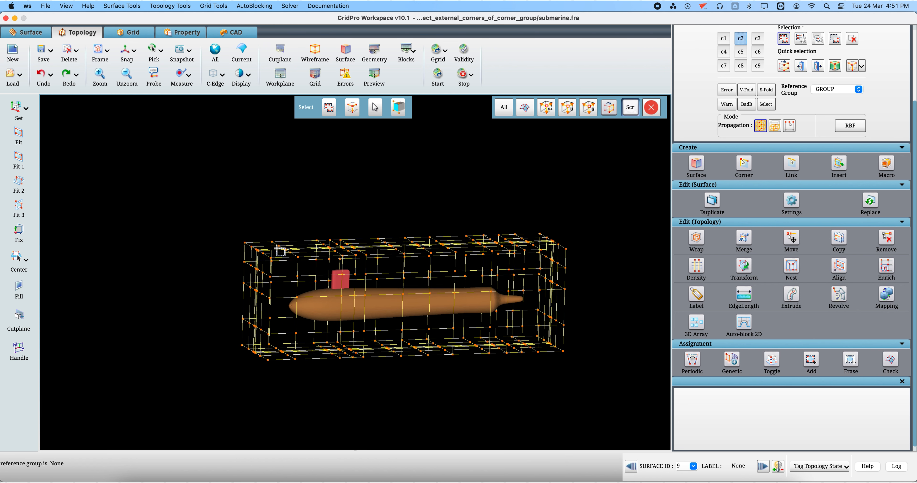
pyautogui.click(125, 56)
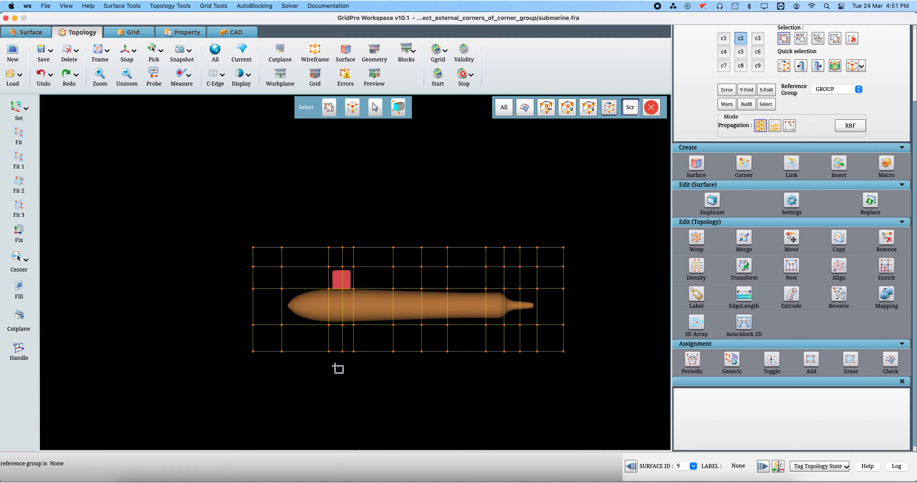
pyautogui.moveTo(262, 343); pyautogui.dragTo(517, 388)
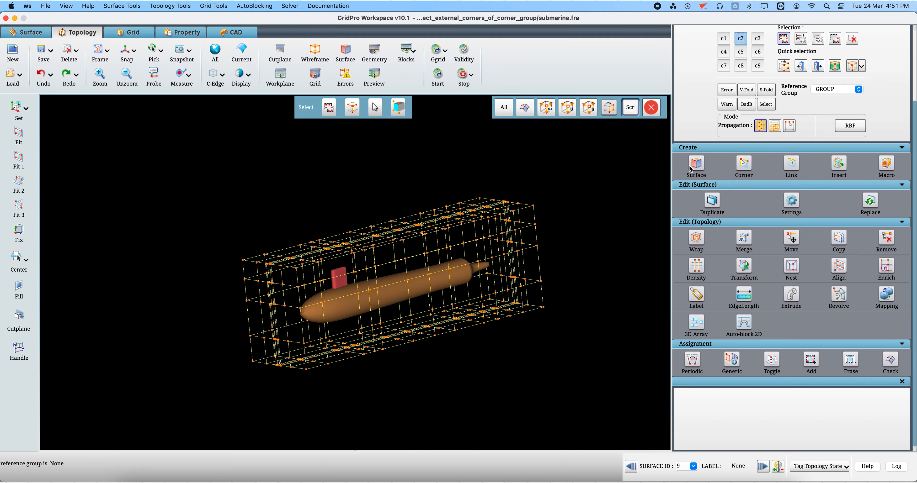
pyautogui.click(825, 89)
pyautogui.click(820, 81)
pyautogui.moveTo(319, 196); pyautogui.dragTo(359, 345)
pyautogui.click(825, 92)
pyautogui.click(821, 97)
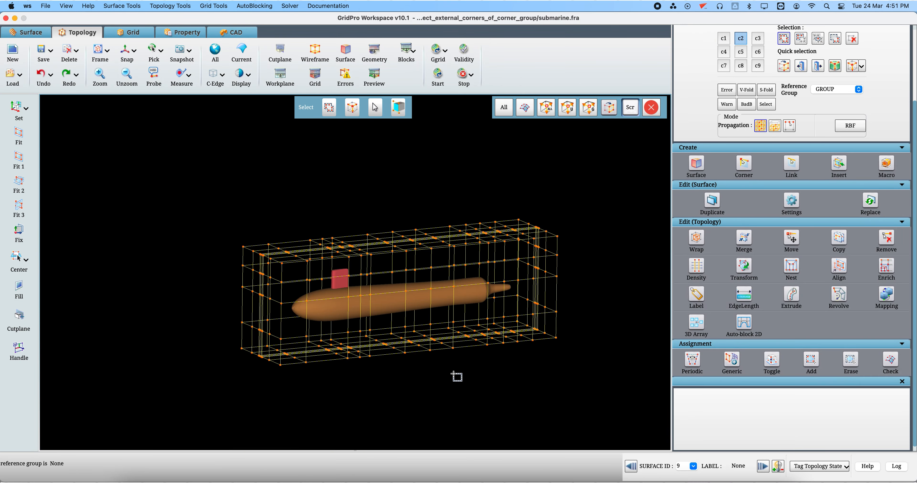
pyautogui.click(119, 55)
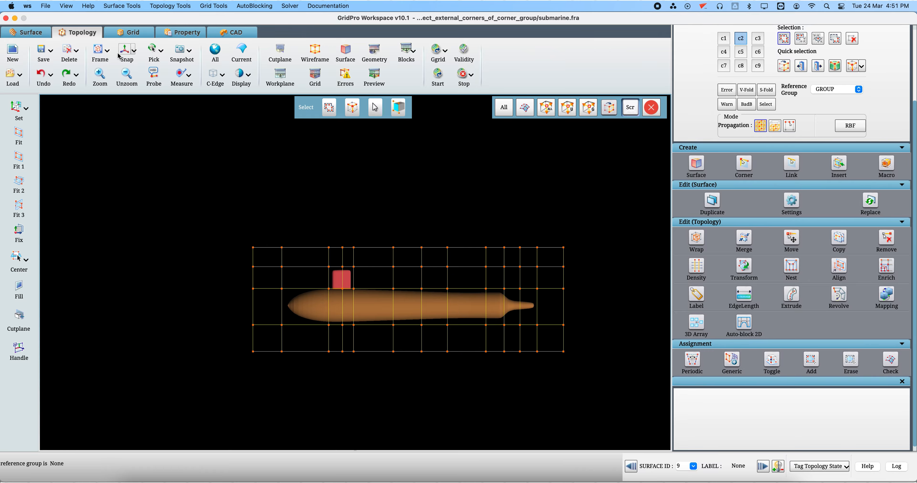
# Set the reference group to ALL and nest c2 with a Triangle Densifier at refinement level 1 and offset wrap 80
pyautogui.click(831, 89)
pyautogui.click(831, 84)
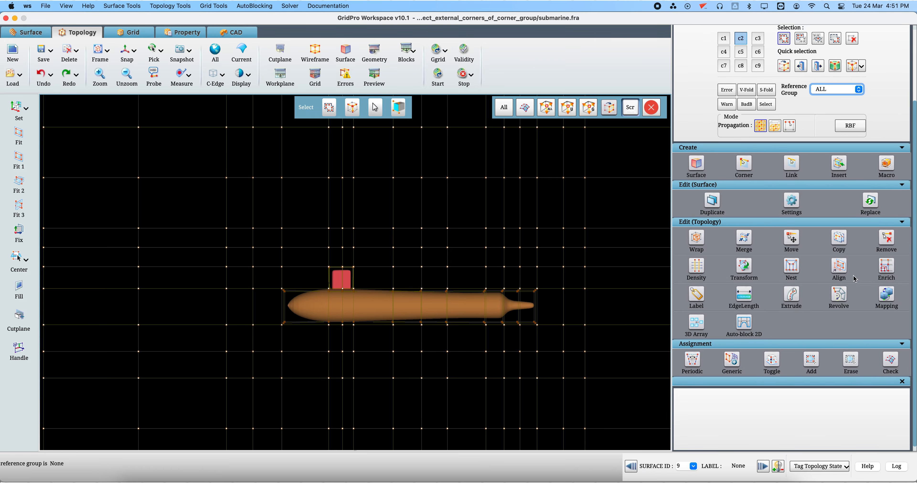
pyautogui.click(796, 275)
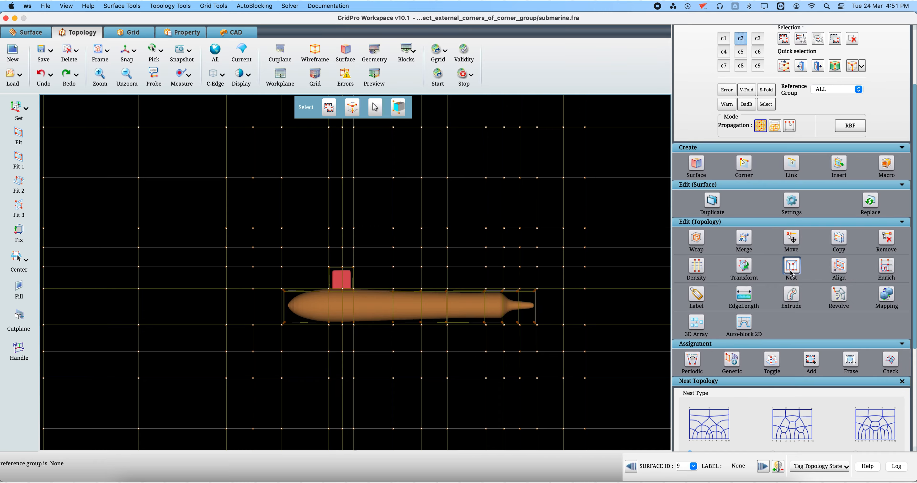
pyautogui.scroll(-5, 815, 391)
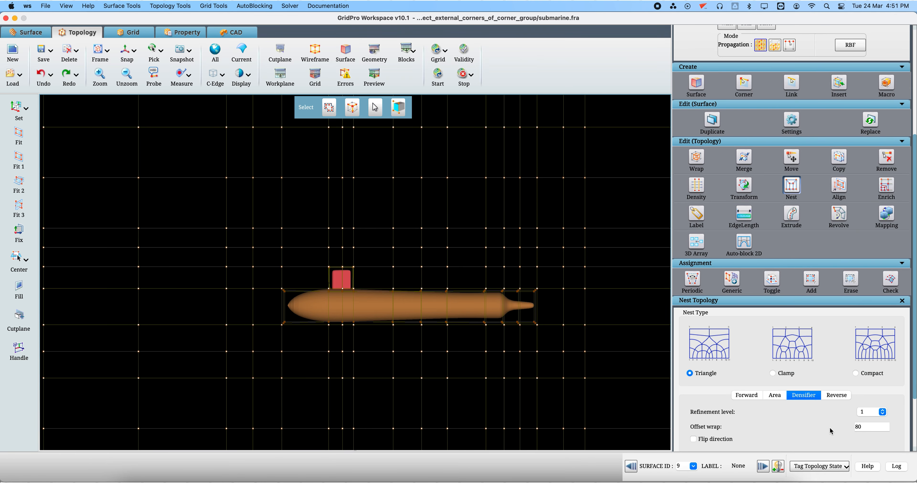
pyautogui.scroll(-3, 831, 430)
pyautogui.click(867, 359)
pyautogui.click(867, 359)
pyautogui.moveTo(869, 372); pyautogui.dragTo(843, 374)
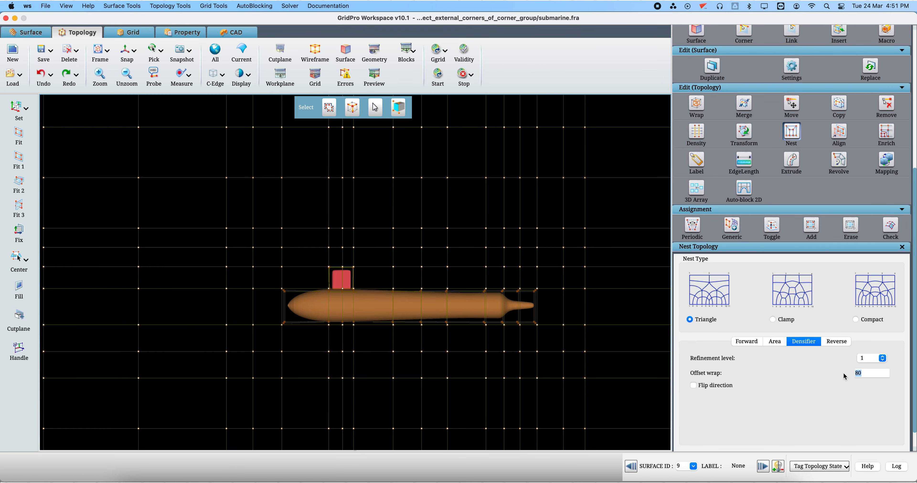
pyautogui.scroll(-1, 844, 384)
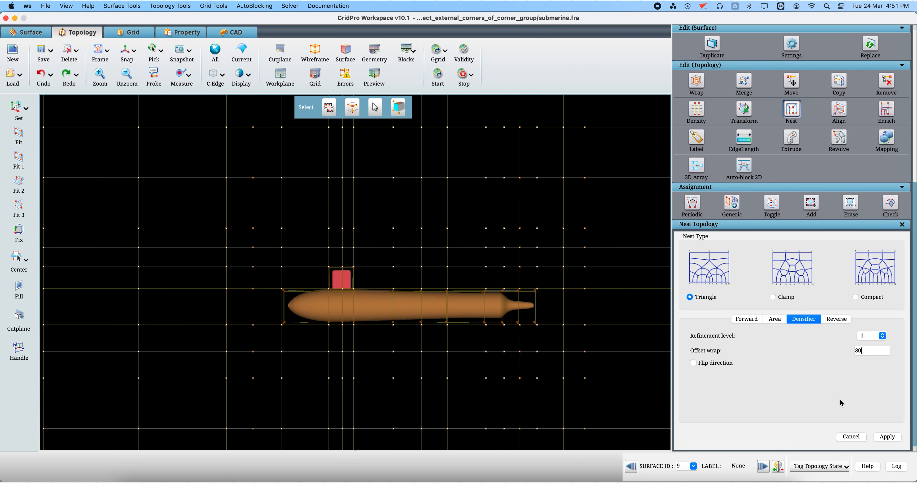
pyautogui.click(885, 437)
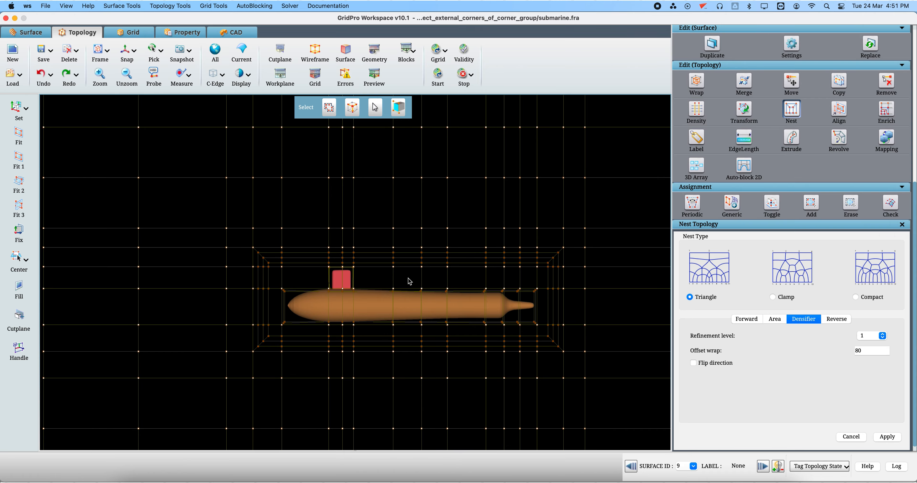
# Group the vertical corner sheet cutting through the sail into c2 and isolate it by setting the reference group to GROUP
pyautogui.scroll(5, 748, 164)
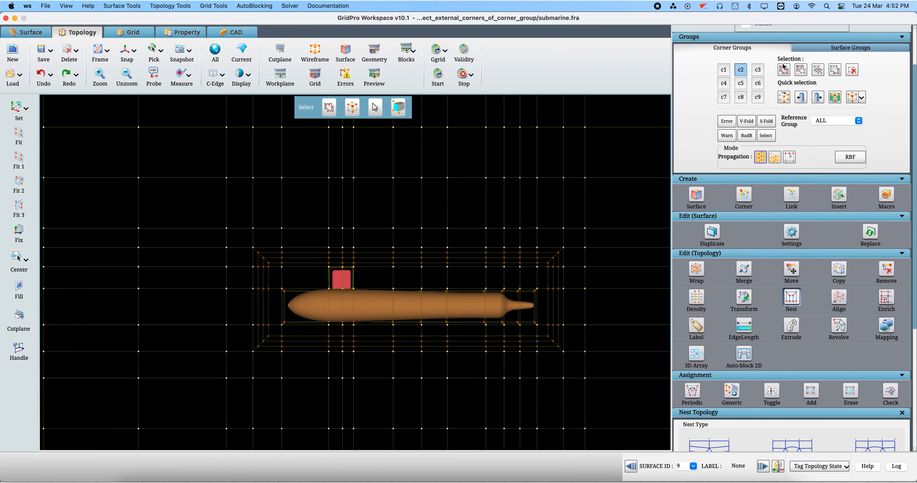
pyautogui.click(821, 122)
pyautogui.click(825, 131)
pyautogui.click(785, 68)
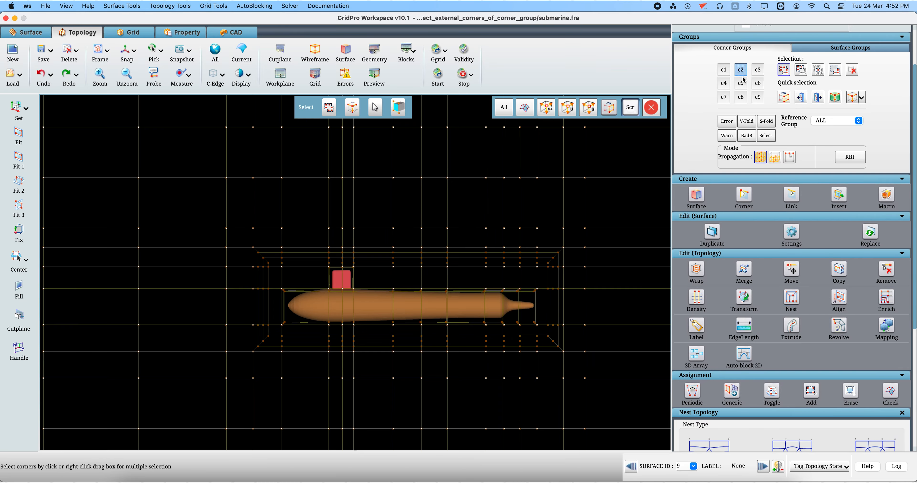
pyautogui.click(783, 97)
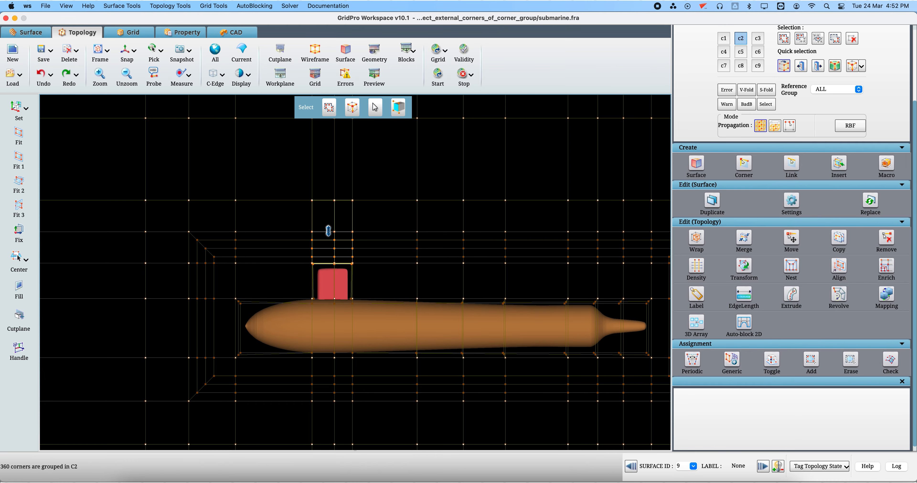
pyautogui.click(328, 232)
pyautogui.click(820, 93)
pyautogui.click(821, 98)
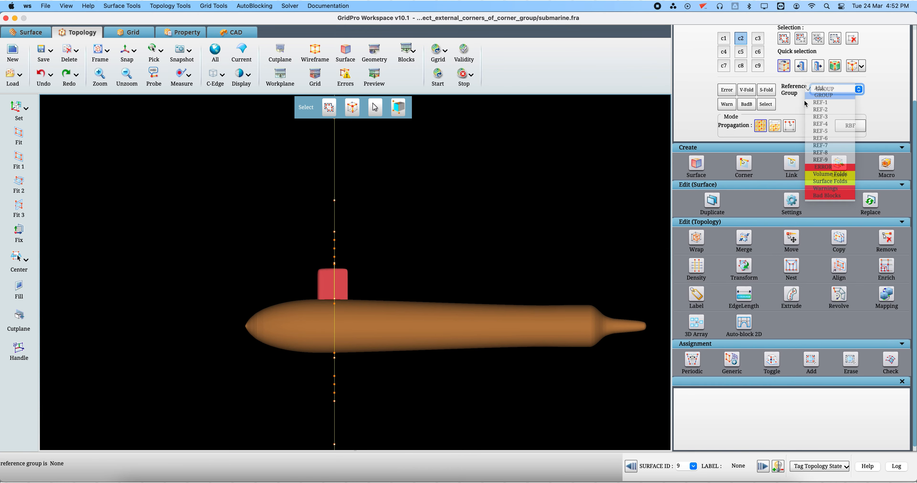
# Align the view along the hull axis and preview the grid on the isolated corner sheet
pyautogui.scroll(-5, 260, 243)
pyautogui.moveTo(260, 242); pyautogui.dragTo(772, 264)
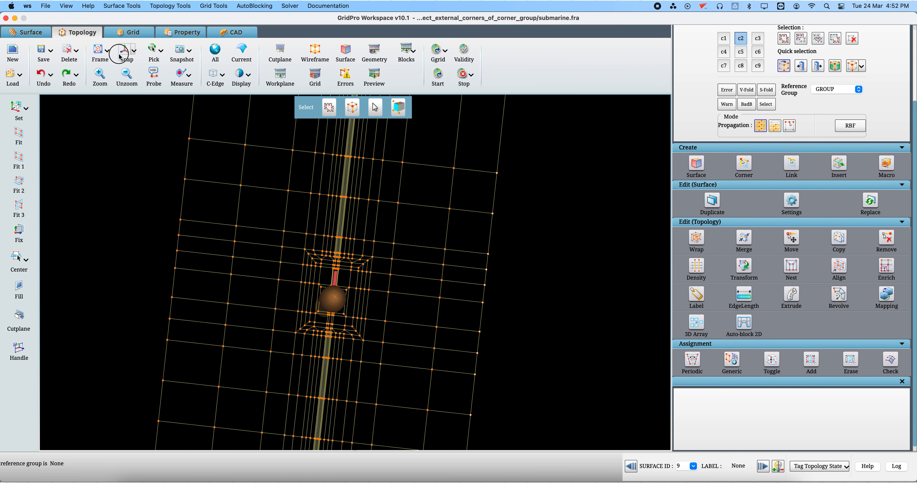
pyautogui.click(125, 50)
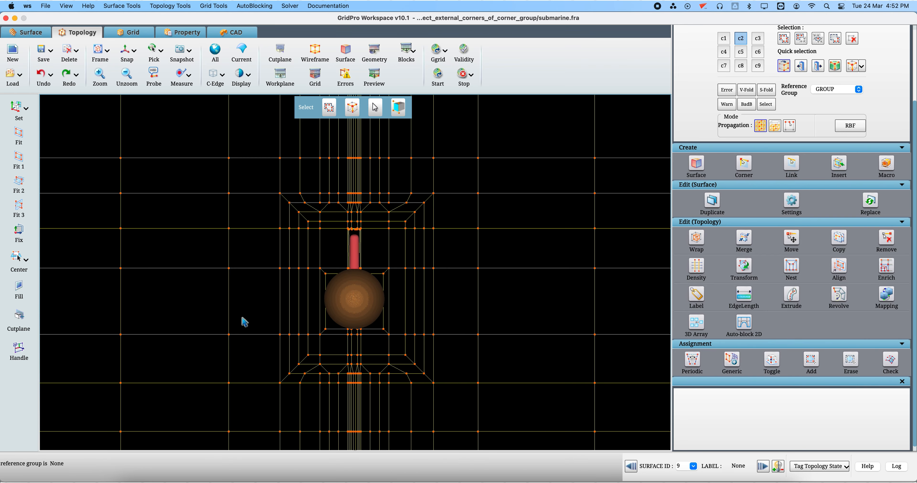
pyautogui.click(372, 81)
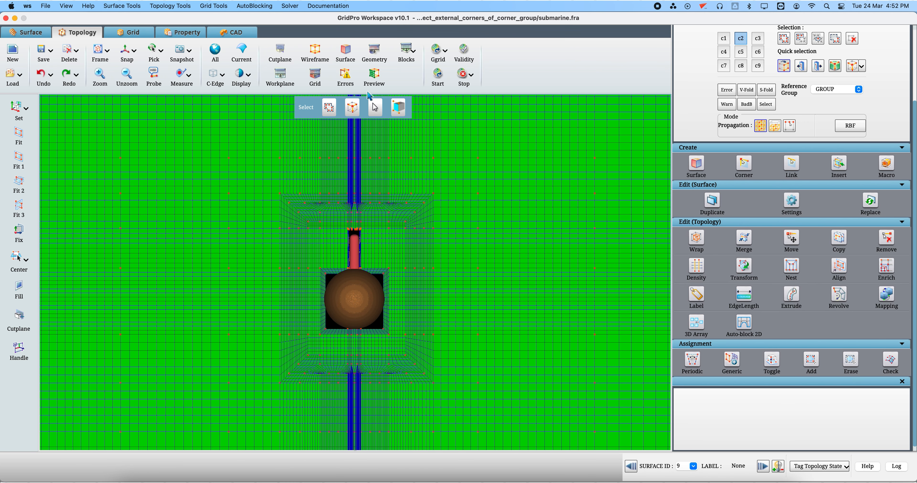
# Turn off the grid preview and check the validity of the topology
pyautogui.click(372, 78)
pyautogui.click(463, 53)
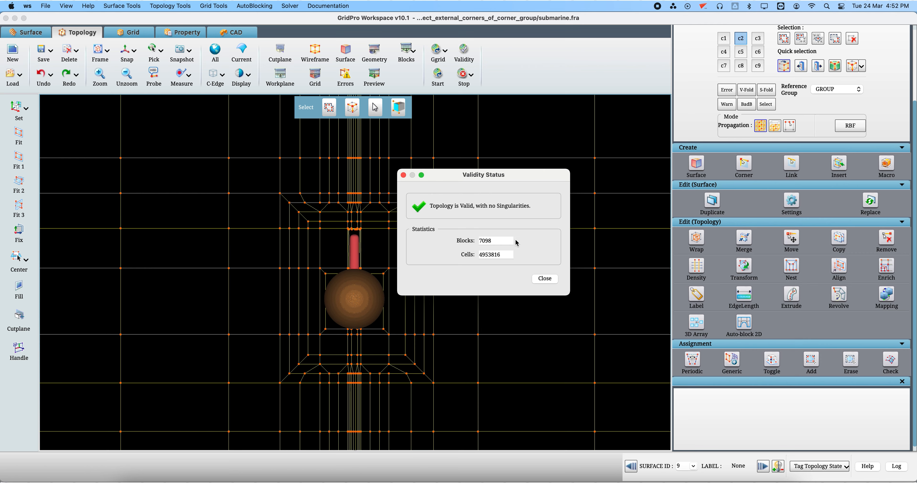
pyautogui.click(550, 282)
pyautogui.scroll(-3, 548, 284)
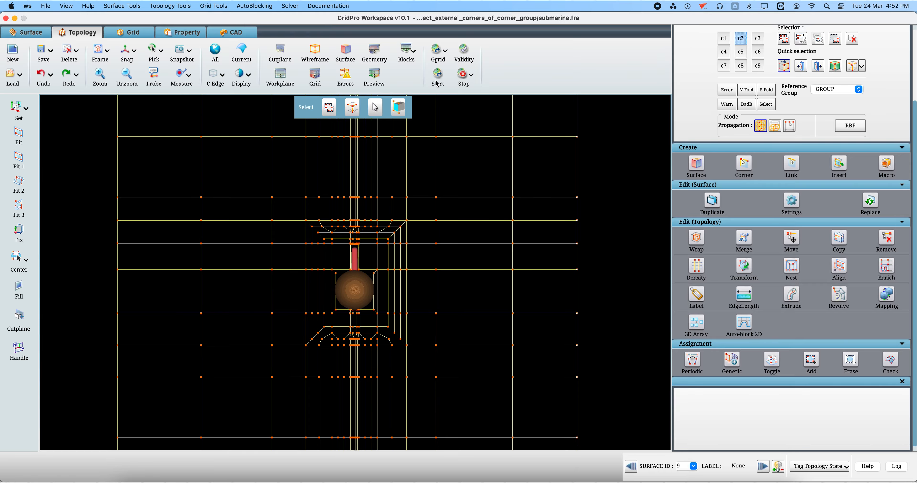
# Isolate the lengthwise corner sheet running through the sail and hull, and align it in side view
pyautogui.scroll(5, 454, 214)
pyautogui.scroll(5, 454, 213)
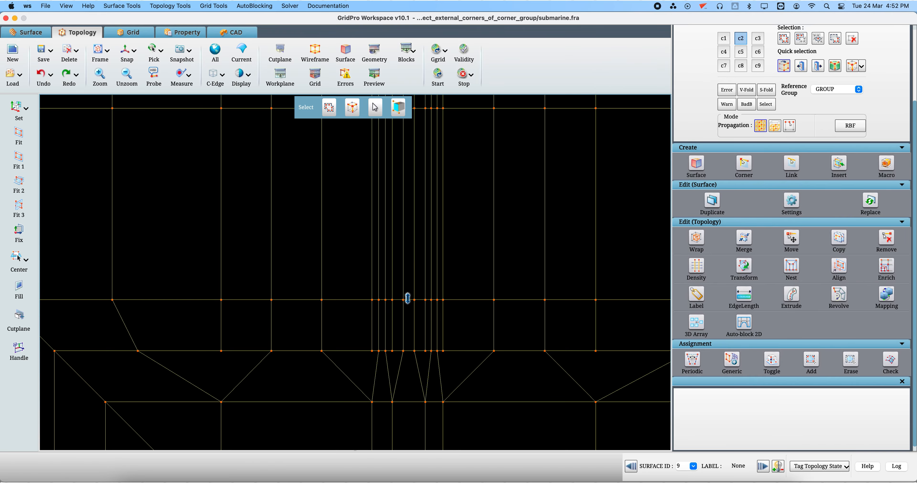
pyautogui.click(407, 299)
pyautogui.scroll(-10, 413, 313)
pyautogui.moveTo(495, 297); pyautogui.dragTo(117, 303)
pyautogui.click(129, 55)
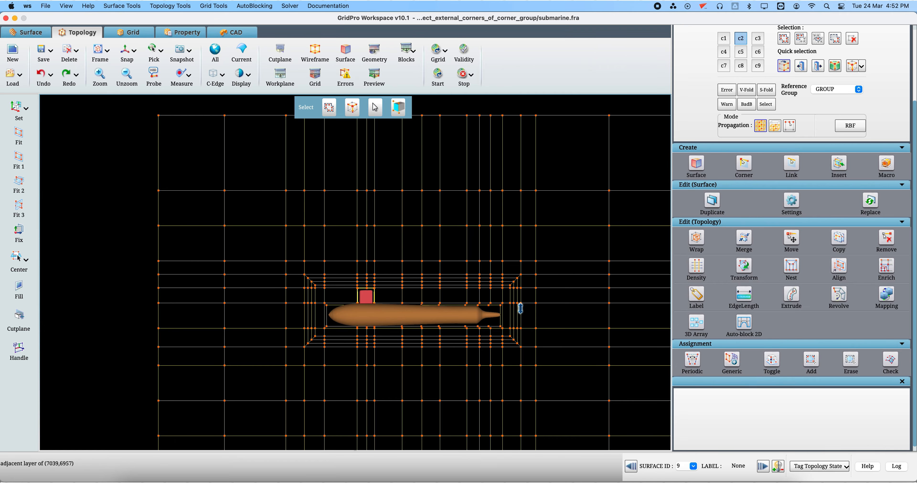
# Start generating the grid to blk.tmp with Default global density, output frequency 100 and 1000000 sweeps
pyautogui.click(437, 75)
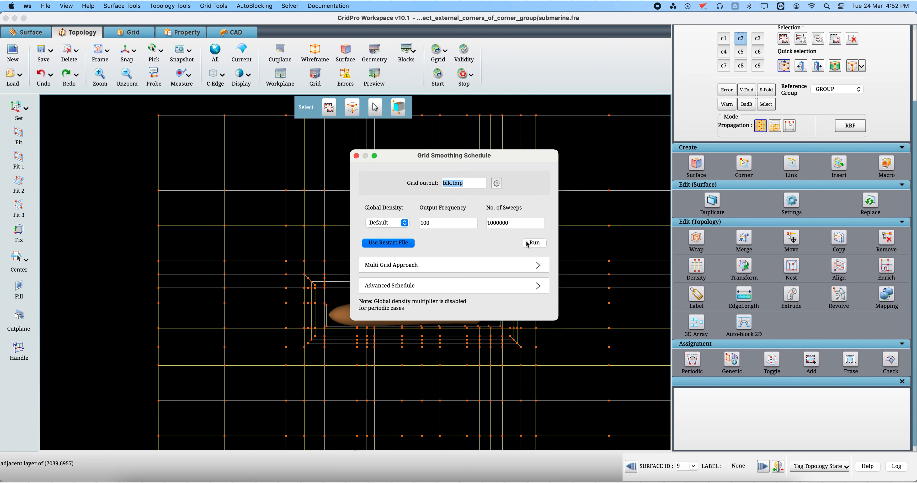
pyautogui.click(528, 244)
pyautogui.click(421, 257)
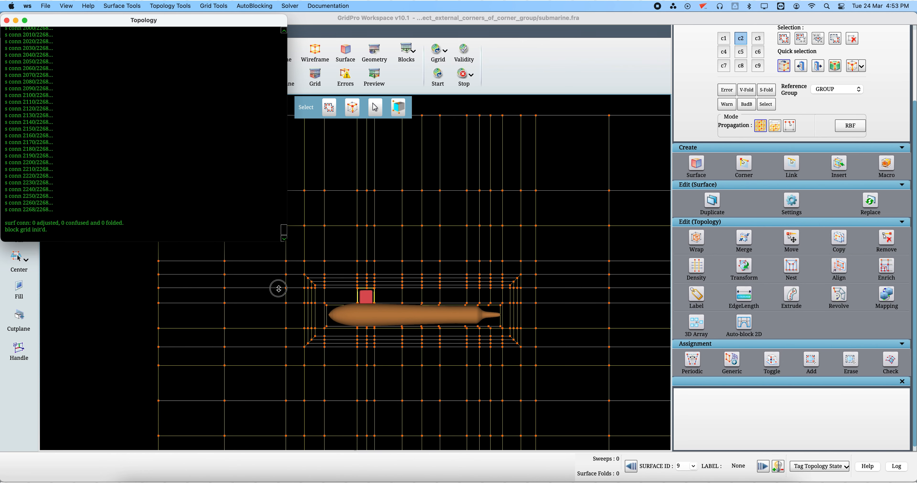
pyautogui.click(711, 397)
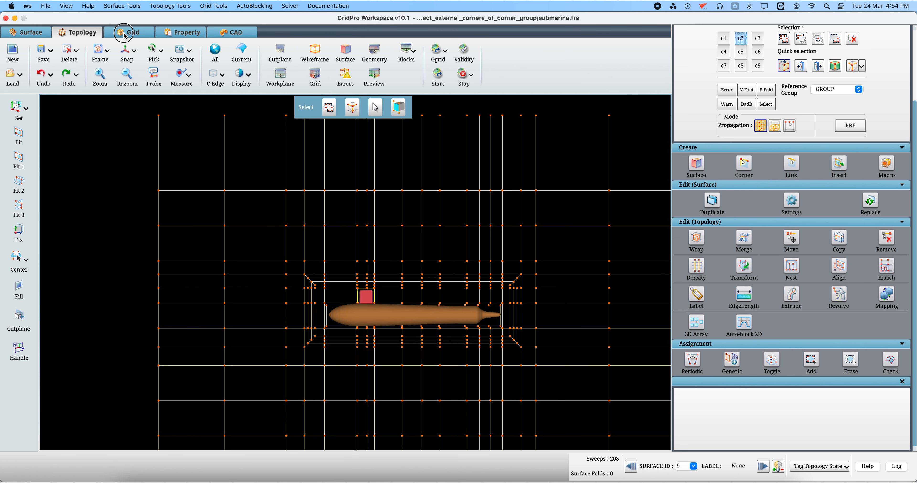
# Load the regenerated grid and hide the outer boundary surface covering the submarine
pyautogui.click(129, 32)
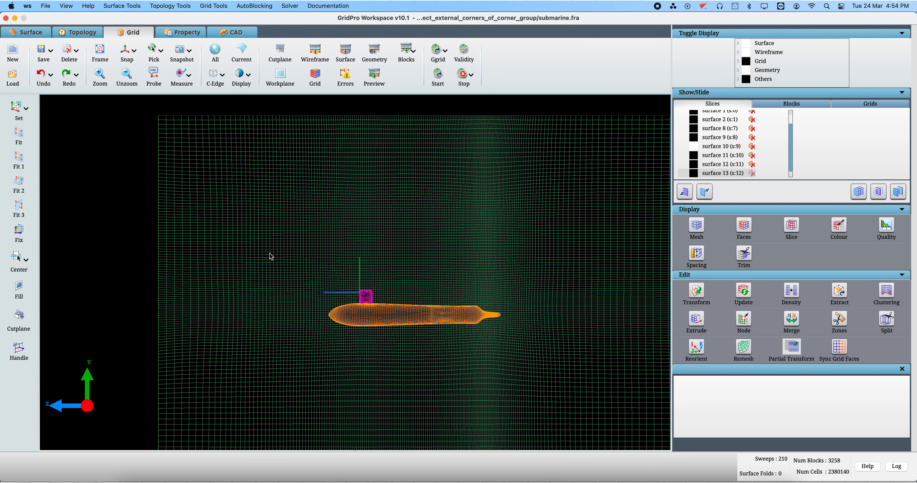
pyautogui.click(743, 291)
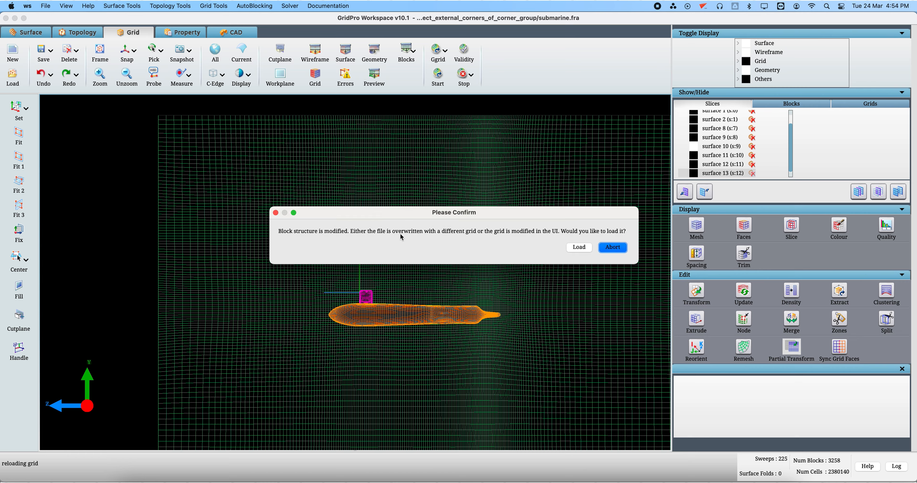
pyautogui.click(579, 248)
pyautogui.click(485, 257)
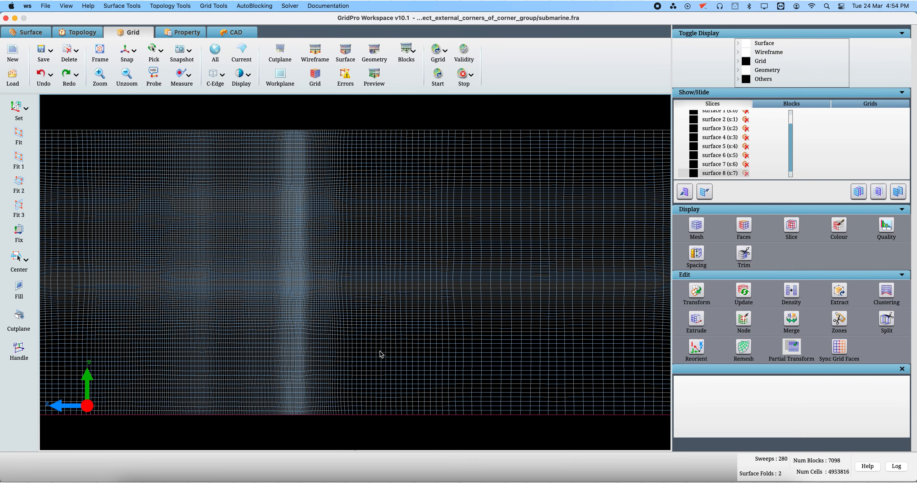
pyautogui.rightClick(324, 288)
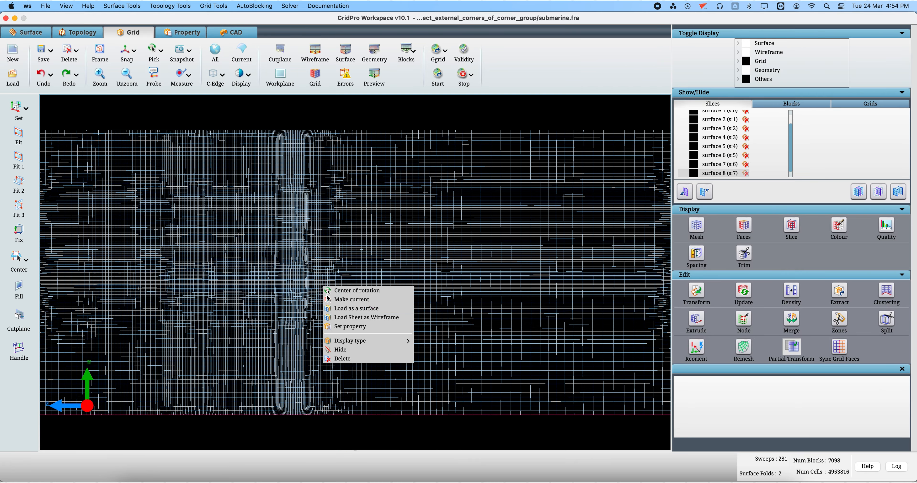
pyautogui.click(340, 350)
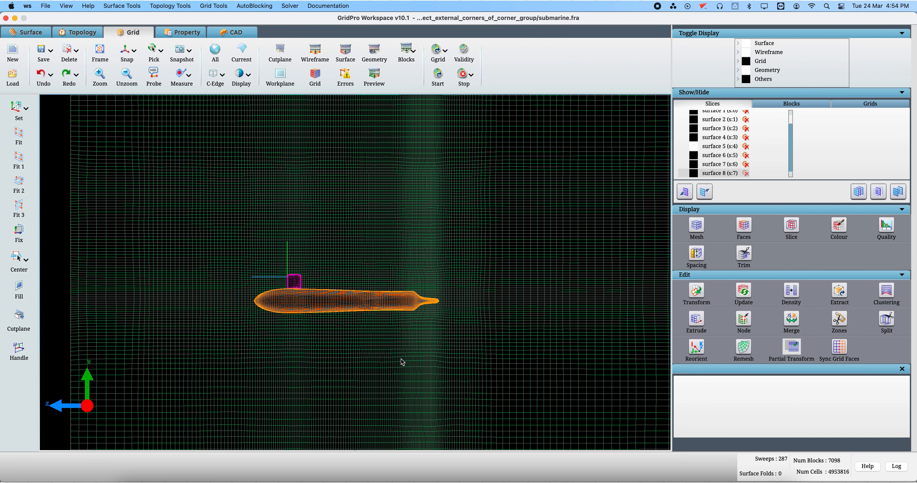
# Slice the grid crosswise through the sail and isolate that sheet in a view along the hull axis
pyautogui.click(791, 226)
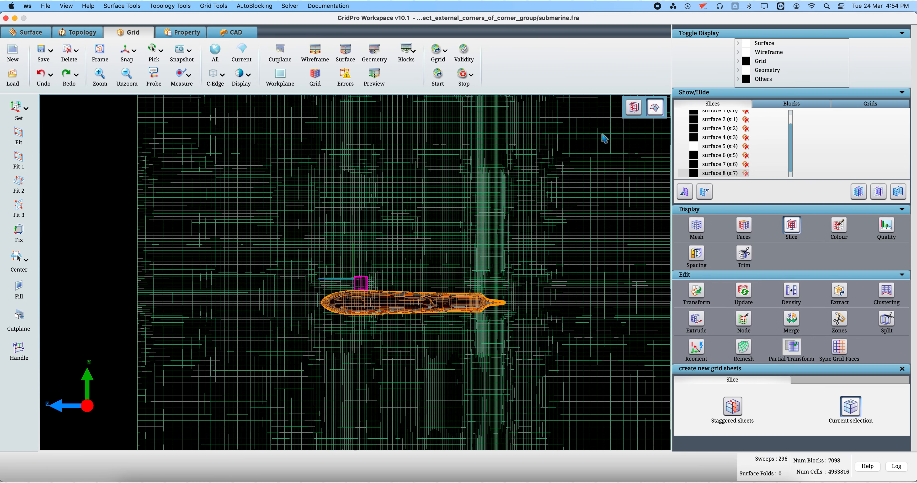
pyautogui.click(633, 107)
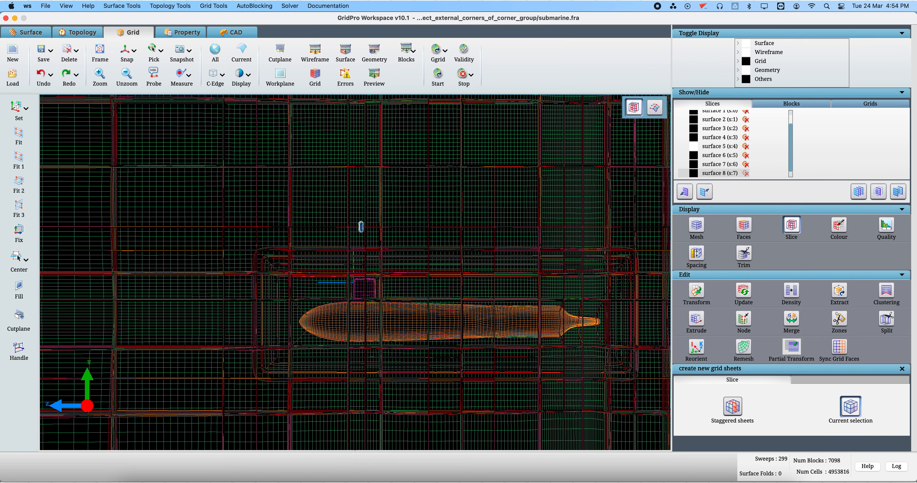
pyautogui.click(783, 104)
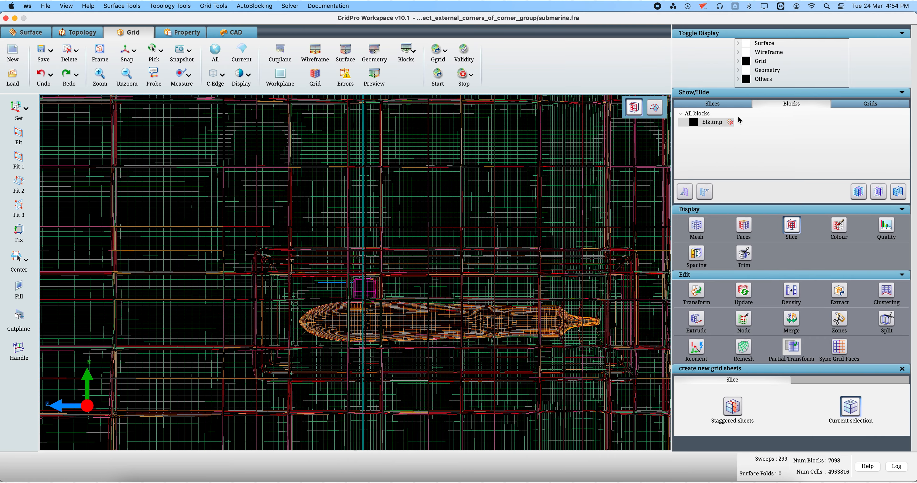
pyautogui.click(694, 122)
pyautogui.click(703, 106)
pyautogui.click(878, 191)
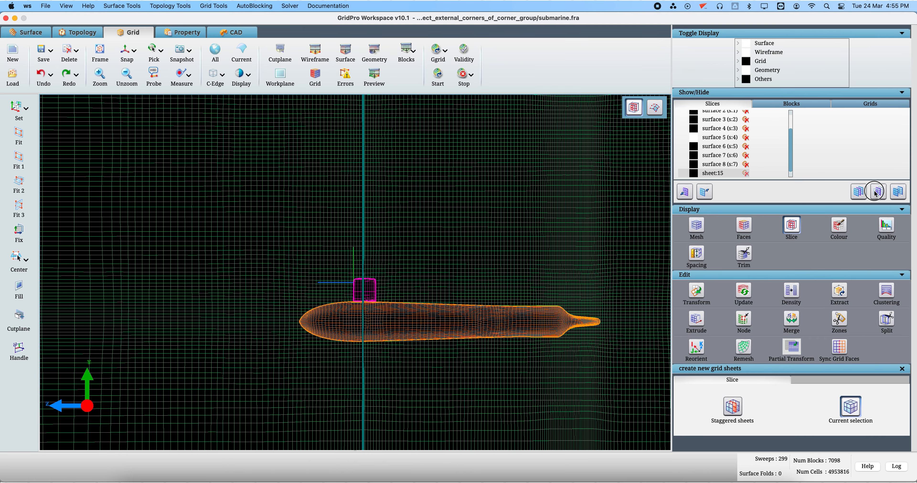
pyautogui.moveTo(210, 285); pyautogui.dragTo(711, 285)
pyautogui.click(123, 54)
pyautogui.scroll(8, 345, 324)
pyautogui.moveTo(365, 334); pyautogui.dragTo(383, 279, button='right')
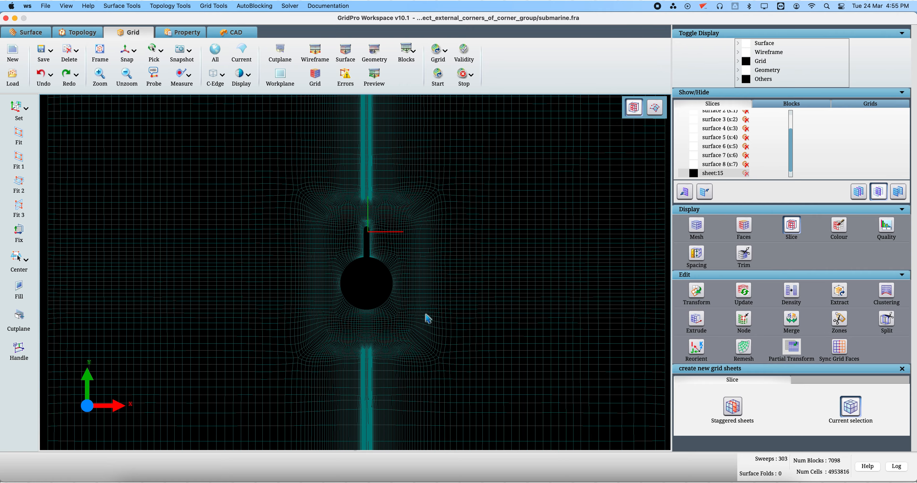
# Create a second grid slice running lengthwise near the centreline above the sail
pyautogui.click(796, 224)
pyautogui.moveTo(467, 348); pyautogui.dragTo(409, 121, button='right')
pyautogui.moveTo(399, 113); pyautogui.dragTo(386, 252, button='middle')
pyautogui.moveTo(386, 263); pyautogui.dragTo(378, 338, button='right')
pyautogui.moveTo(383, 325); pyautogui.dragTo(360, 302)
pyautogui.moveTo(360, 302); pyautogui.dragTo(373, 339, button='right')
pyautogui.click(401, 226)
pyautogui.moveTo(402, 228); pyautogui.dragTo(407, 242, button='right')
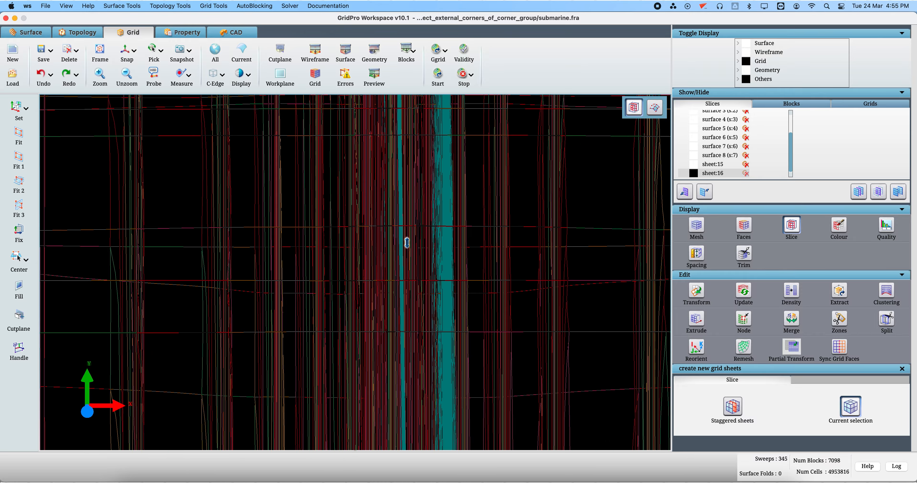
# Isolate the second sheet, hide the blk.tmp blocks and examine it from the side
pyautogui.click(876, 192)
pyautogui.moveTo(443, 382); pyautogui.dragTo(376, 372, button='right')
pyautogui.moveTo(376, 373); pyautogui.dragTo(215, 343)
pyautogui.click(766, 107)
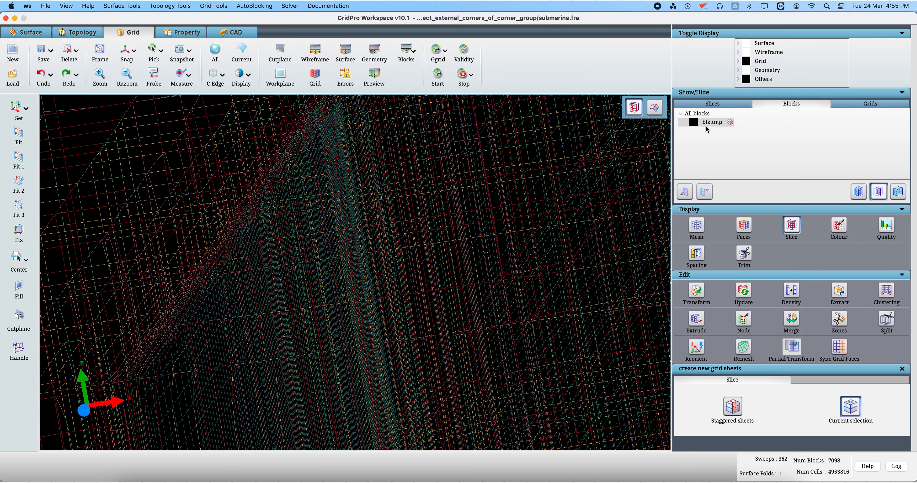
pyautogui.click(694, 122)
pyautogui.moveTo(477, 342); pyautogui.dragTo(76, 311)
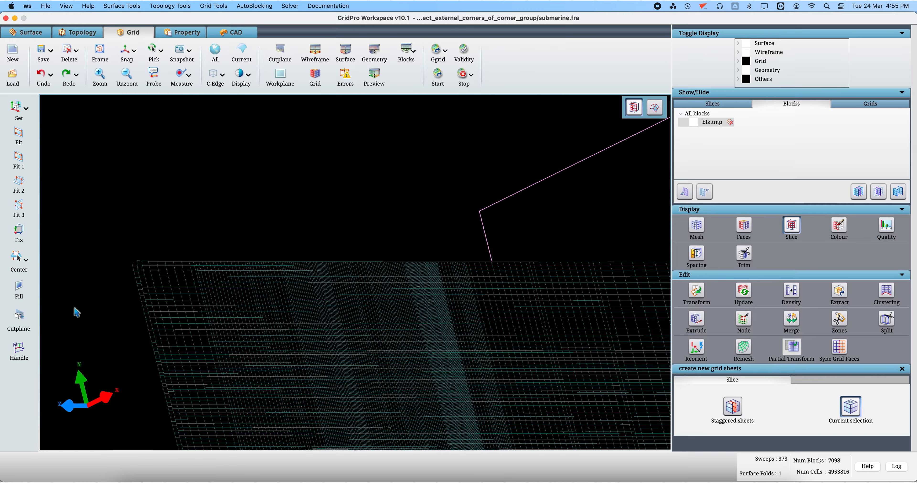
pyautogui.click(129, 59)
pyautogui.moveTo(333, 140); pyautogui.dragTo(76, 287)
pyautogui.click(127, 54)
pyautogui.moveTo(229, 236); pyautogui.dragTo(252, 241)
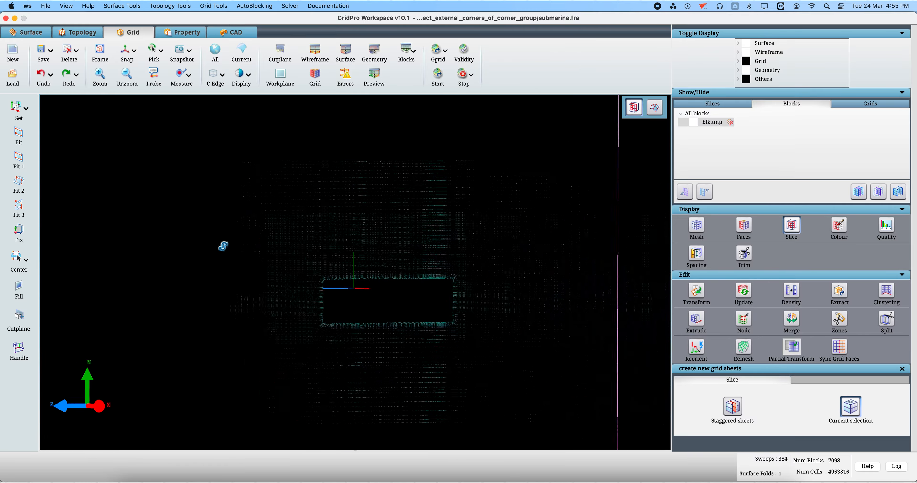
# Show all grid slices again and hide the outer boundary surface to expose the hull and sail
pyautogui.moveTo(252, 241); pyautogui.dragTo(315, 341, button='right')
pyautogui.click(737, 104)
pyautogui.click(859, 193)
pyautogui.rightClick(284, 321)
pyautogui.moveTo(310, 384)
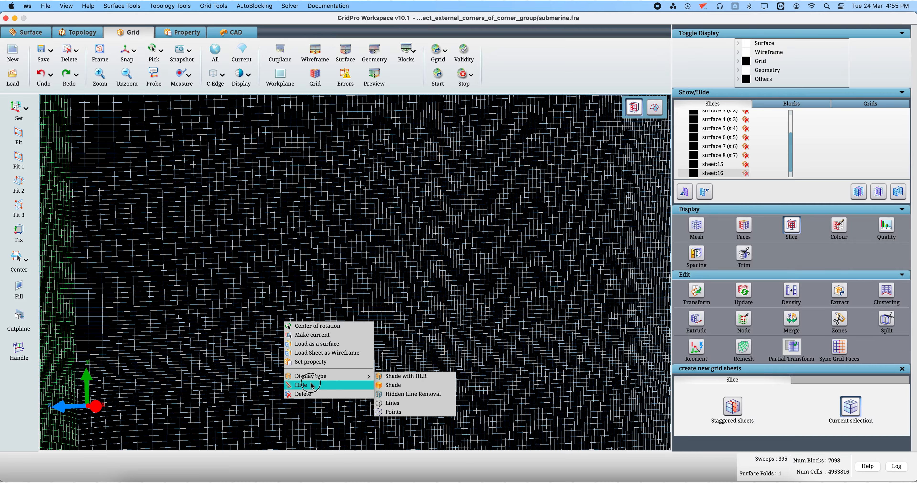
pyautogui.click(391, 384)
pyautogui.moveTo(373, 402); pyautogui.dragTo(510, 436)
pyautogui.moveTo(246, 320); pyautogui.dragTo(155, 209)
pyautogui.moveTo(321, 270); pyautogui.dragTo(379, 374, button='right')
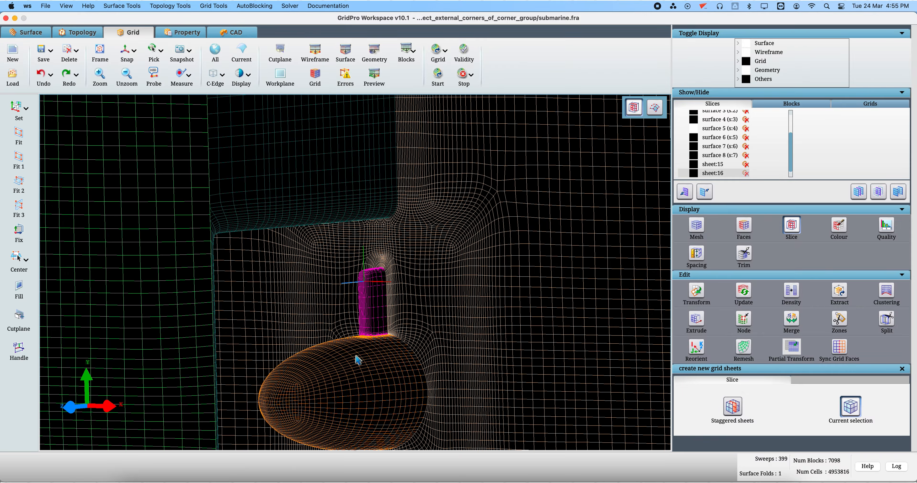
# Make the hull surface current and create a lengthwise grid slice through the blocks in front of the sail
pyautogui.rightClick(356, 355)
pyautogui.click(361, 368)
pyautogui.moveTo(363, 371); pyautogui.dragTo(583, 311)
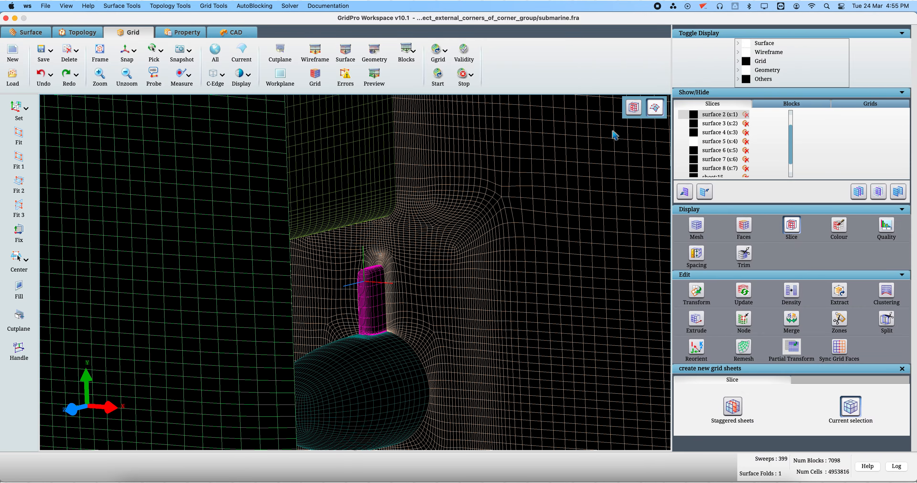
pyautogui.moveTo(378, 360); pyautogui.dragTo(369, 401)
pyautogui.moveTo(369, 401); pyautogui.dragTo(352, 329, button='right')
pyautogui.click(350, 314)
pyautogui.moveTo(352, 330); pyautogui.dragTo(324, 243)
pyautogui.rightClick(323, 243)
pyautogui.click(350, 259)
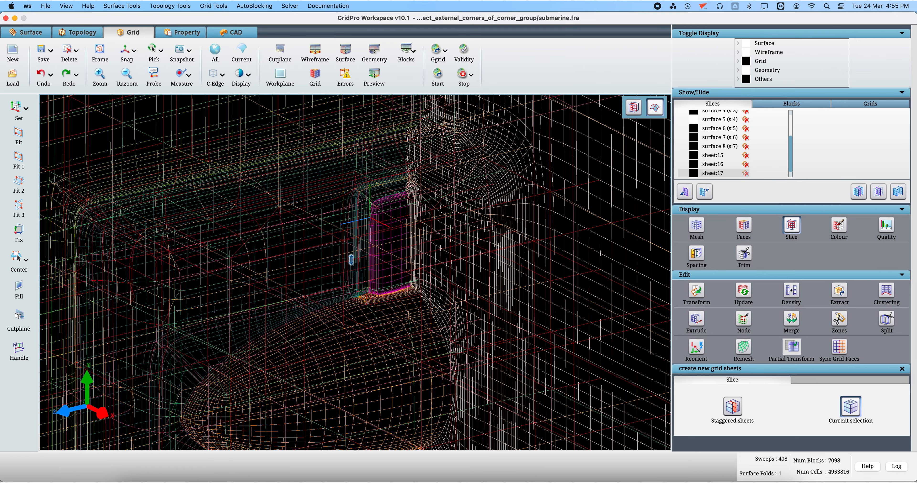
# Isolate the new lengthwise sheet, hide the blk.tmp blocks and examine the nested grid around the hull profile
pyautogui.click(874, 194)
pyautogui.click(754, 104)
pyautogui.click(694, 124)
pyautogui.moveTo(306, 245); pyautogui.dragTo(262, 239)
pyautogui.moveTo(261, 239); pyautogui.dragTo(257, 291, button='right')
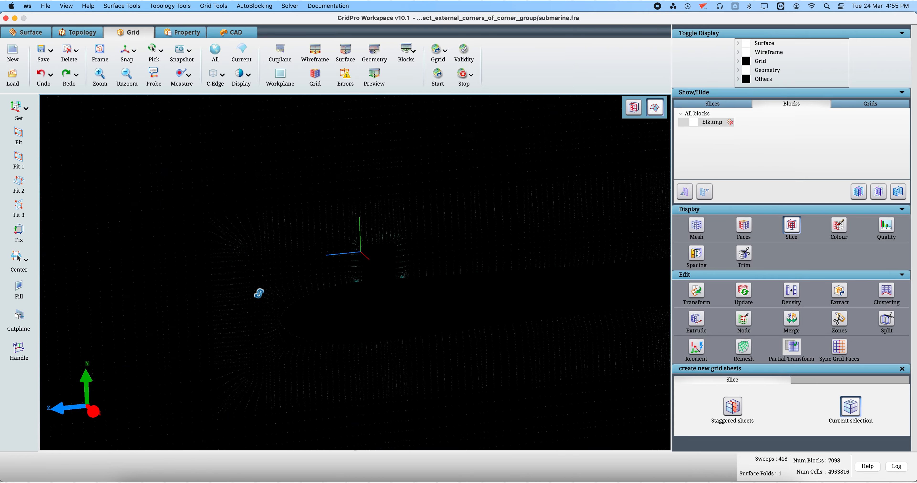
pyautogui.moveTo(139, 131); pyautogui.dragTo(159, 175, button='right')
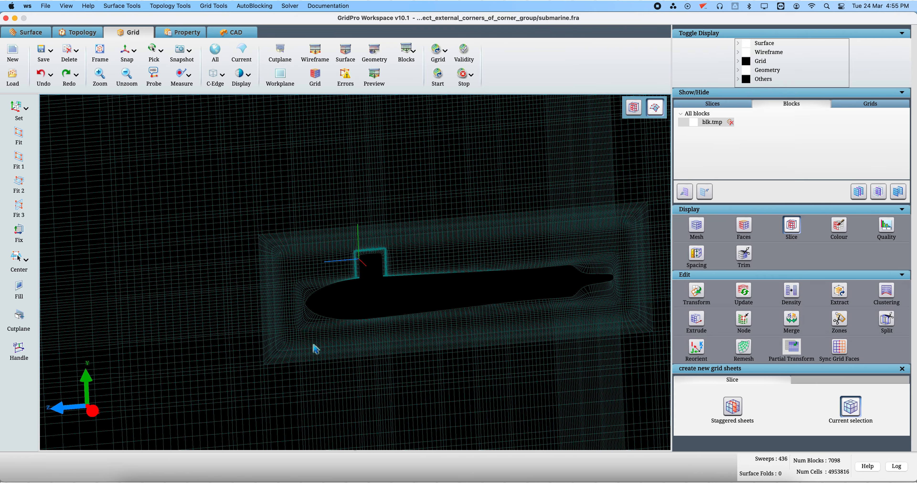
# Show sheet:15 together with sheet:17, keep sheet:16 hidden, and align the view along the hull axis
pyautogui.click(747, 104)
pyautogui.click(693, 164)
pyautogui.click(693, 155)
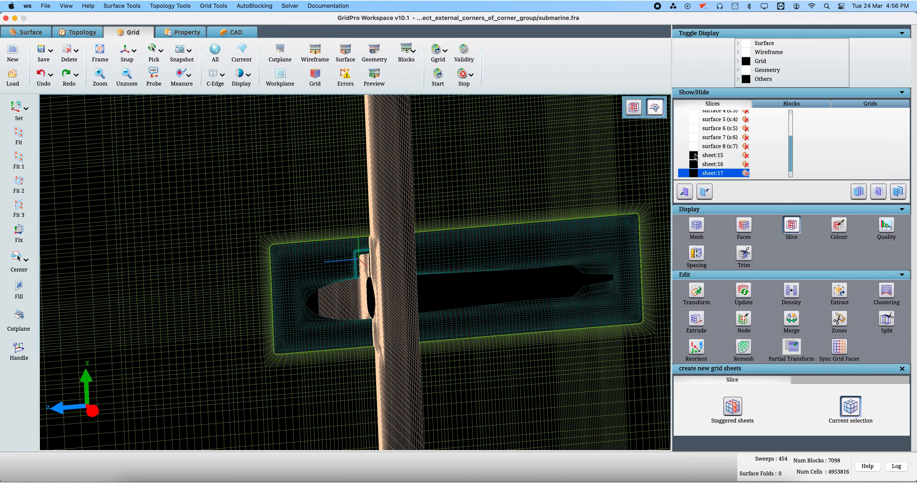
pyautogui.click(694, 164)
pyautogui.moveTo(227, 283); pyautogui.dragTo(630, 300)
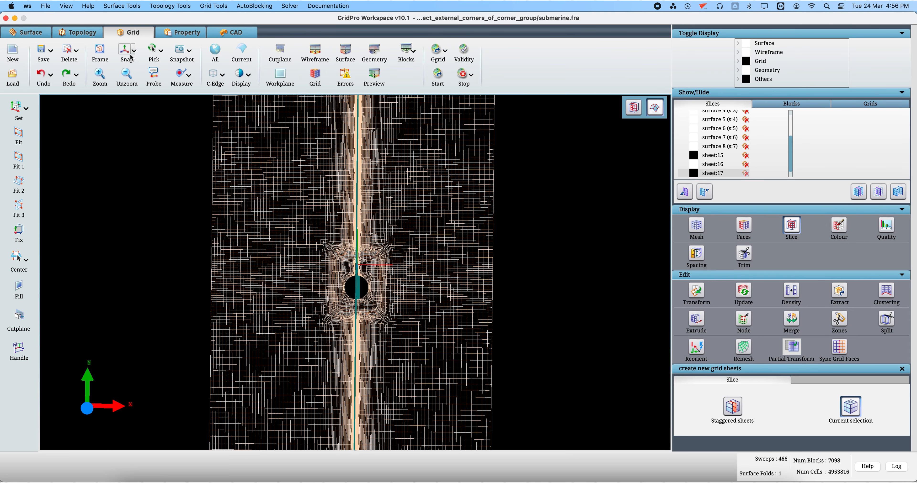
pyautogui.click(127, 53)
pyautogui.moveTo(569, 338); pyautogui.dragTo(577, 304, button='right')
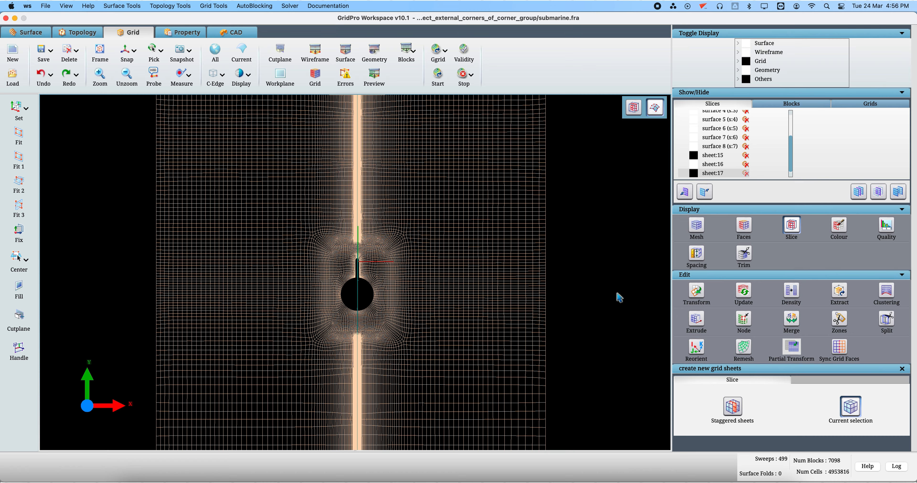
# Evaluate the grid's Skew quality and examine its histogram
pyautogui.click(886, 224)
pyautogui.scroll(-2, 886, 410)
pyautogui.click(884, 436)
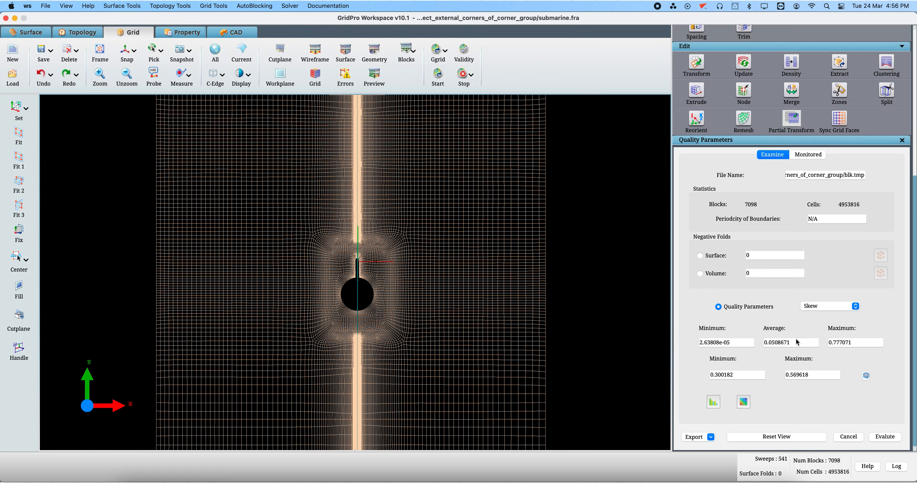
pyautogui.click(713, 401)
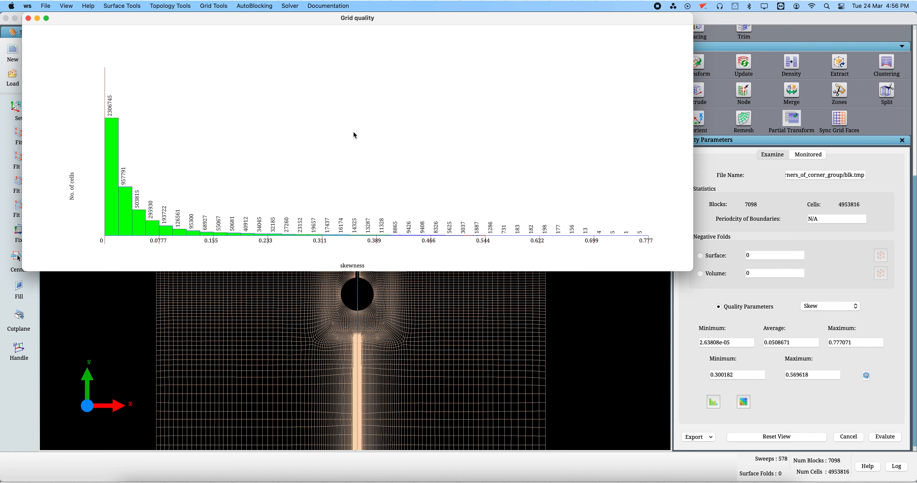
pyautogui.click(29, 18)
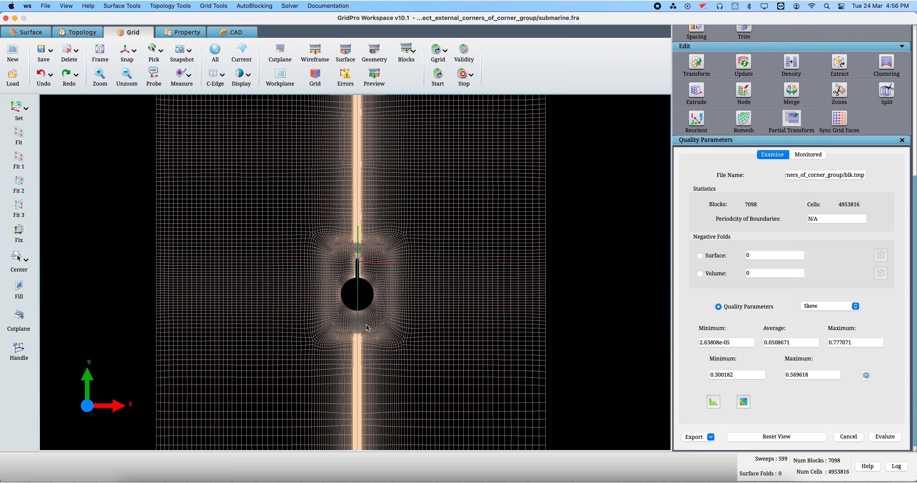
pyautogui.scroll(-1, 393, 256)
pyautogui.scroll(3, 367, 345)
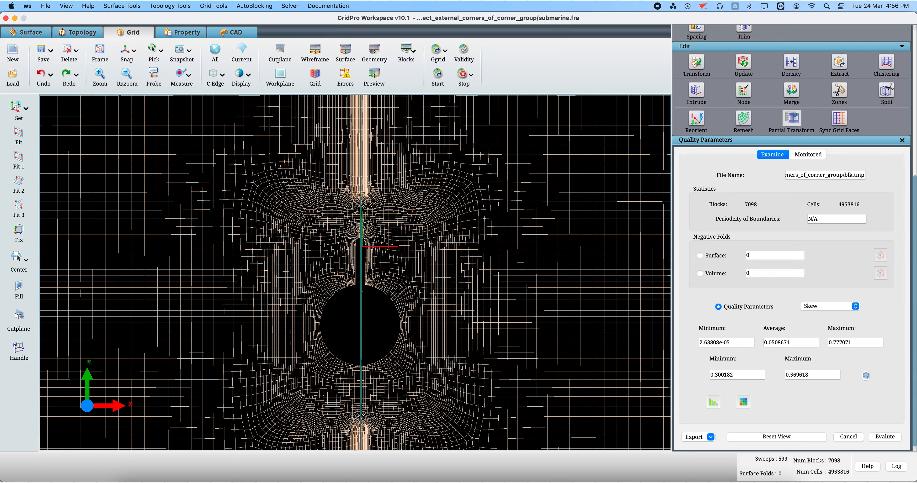
pyautogui.click(77, 33)
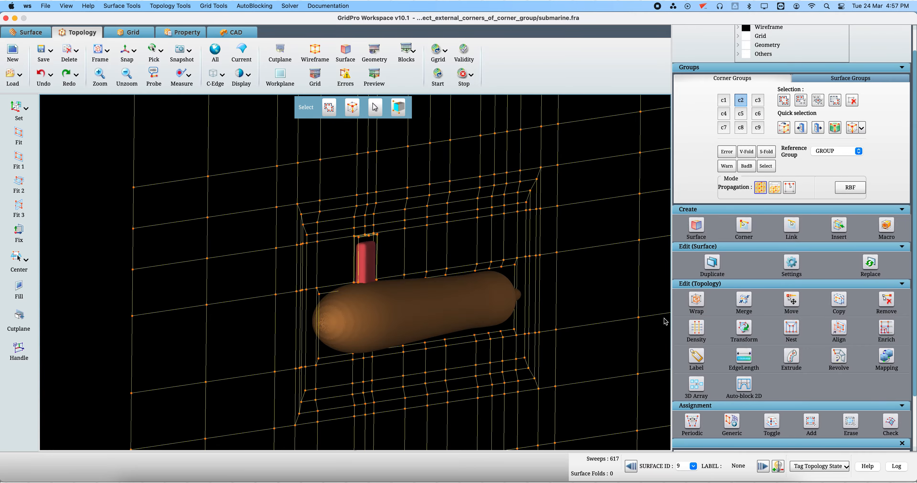
pyautogui.click(695, 329)
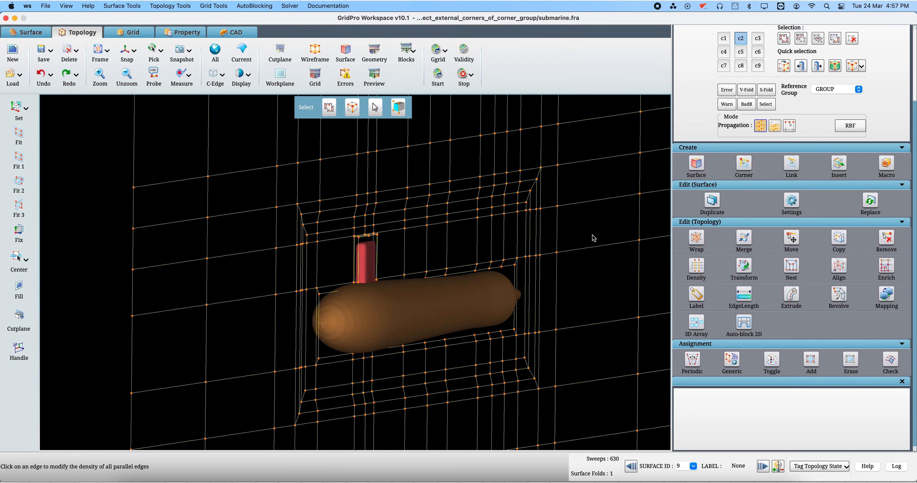
pyautogui.click(132, 36)
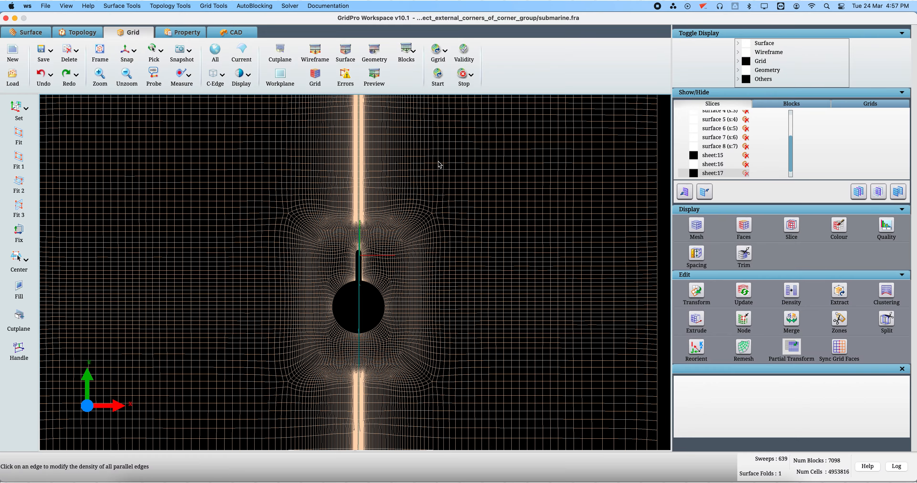
# Show the sail and hull surfaces, surface 1 and surface 2, with the crosswise sheet and hide the lengthwise sheet
pyautogui.scroll(3, 692, 130)
pyautogui.scroll(2, 693, 126)
pyautogui.click(693, 123)
pyautogui.click(695, 130)
pyautogui.moveTo(583, 225); pyautogui.dragTo(452, 260)
pyautogui.rightClick(295, 255)
pyautogui.click(316, 319)
pyautogui.scroll(5, 424, 339)
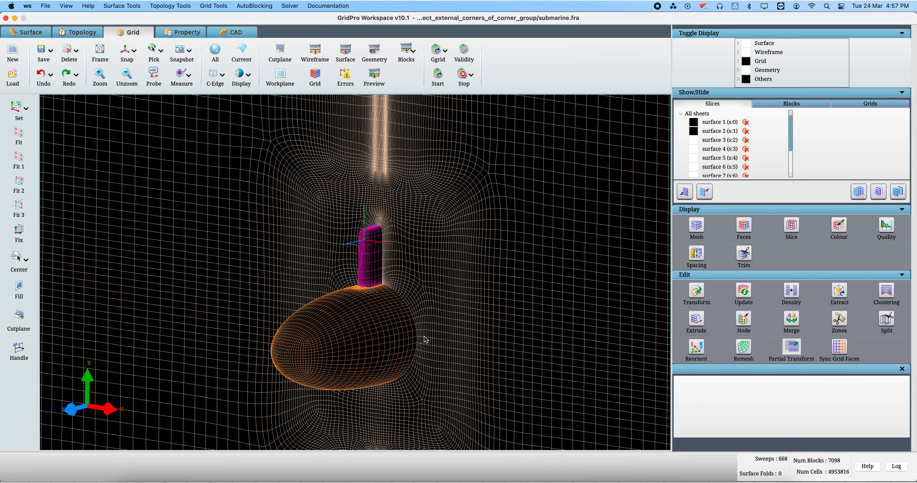
pyautogui.moveTo(425, 340); pyautogui.dragTo(496, 343)
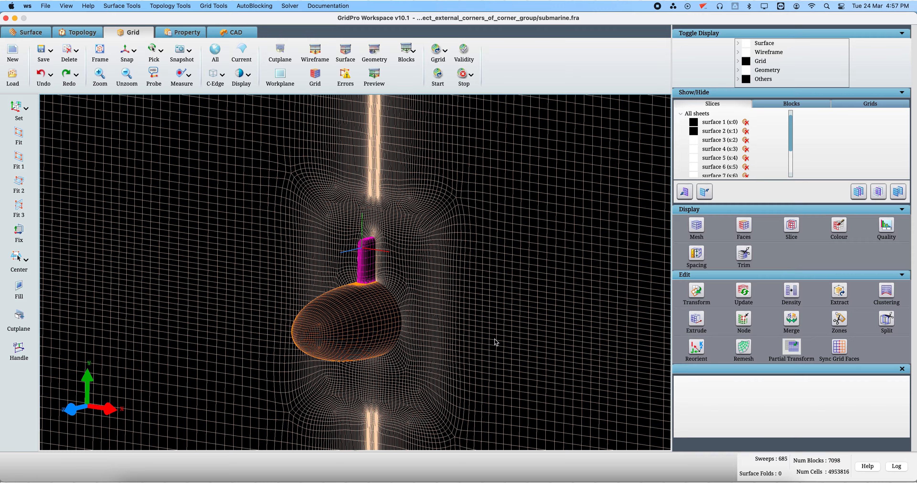